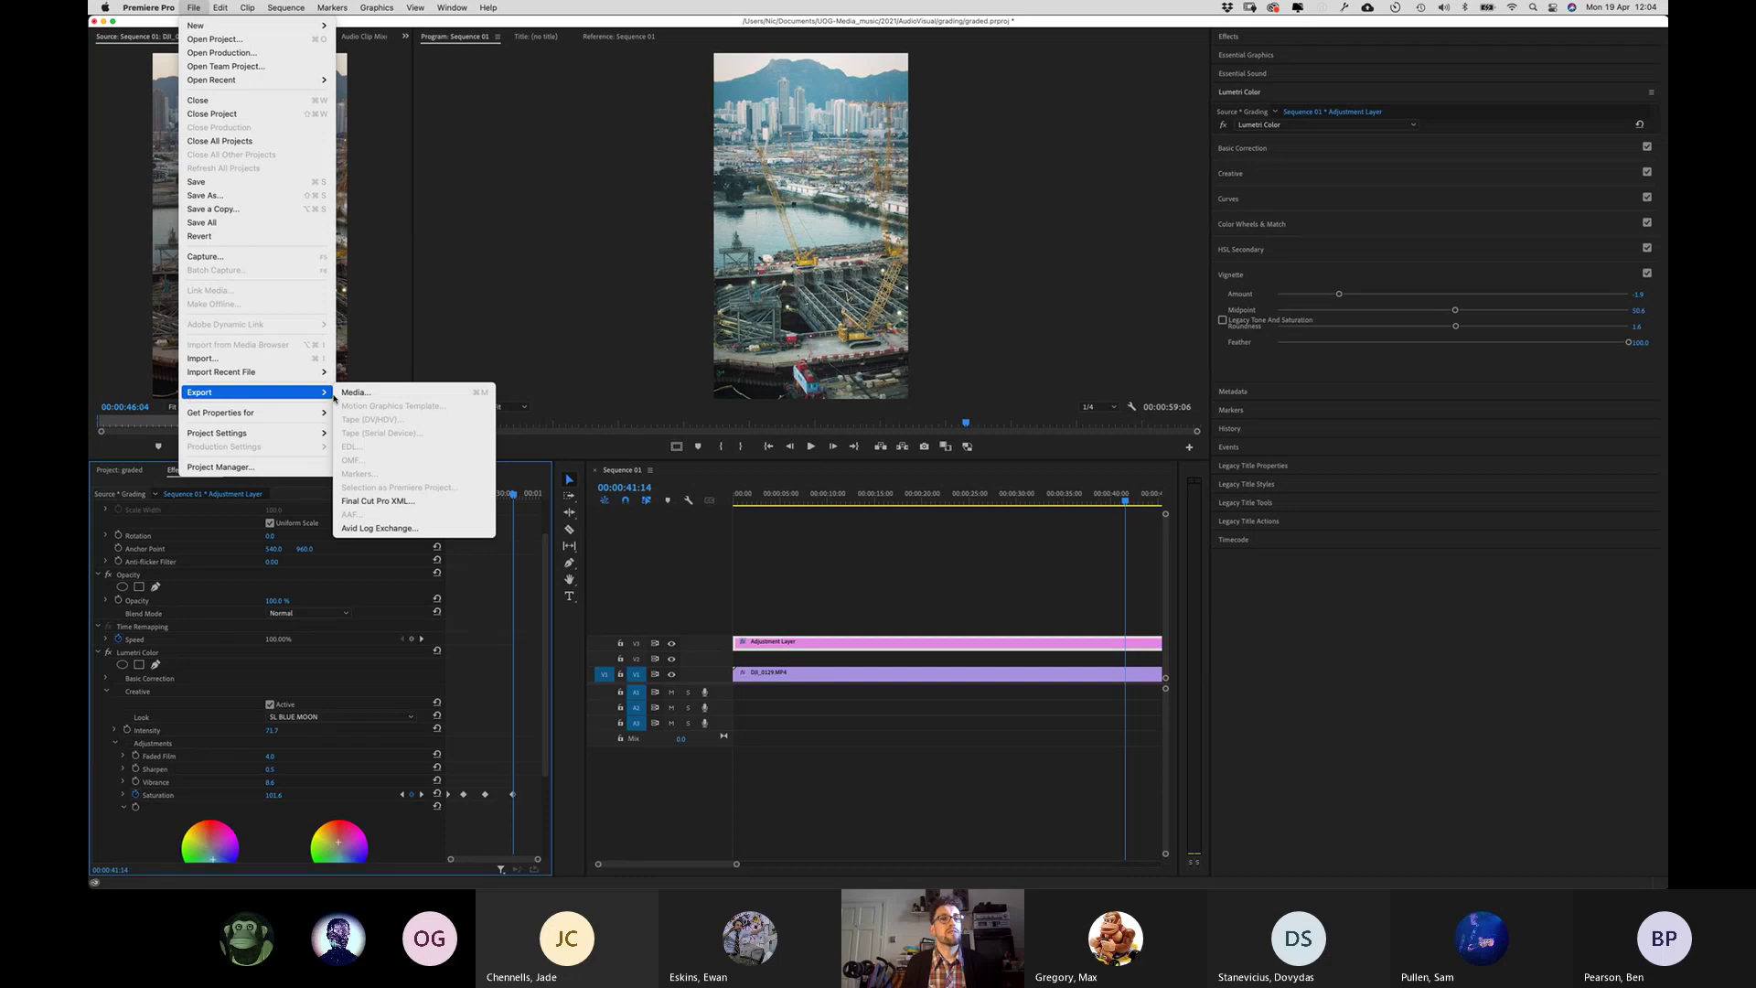
Open the media export settings for Sequence 01 and move the dialog clear of the settings behind it
key(Escape)
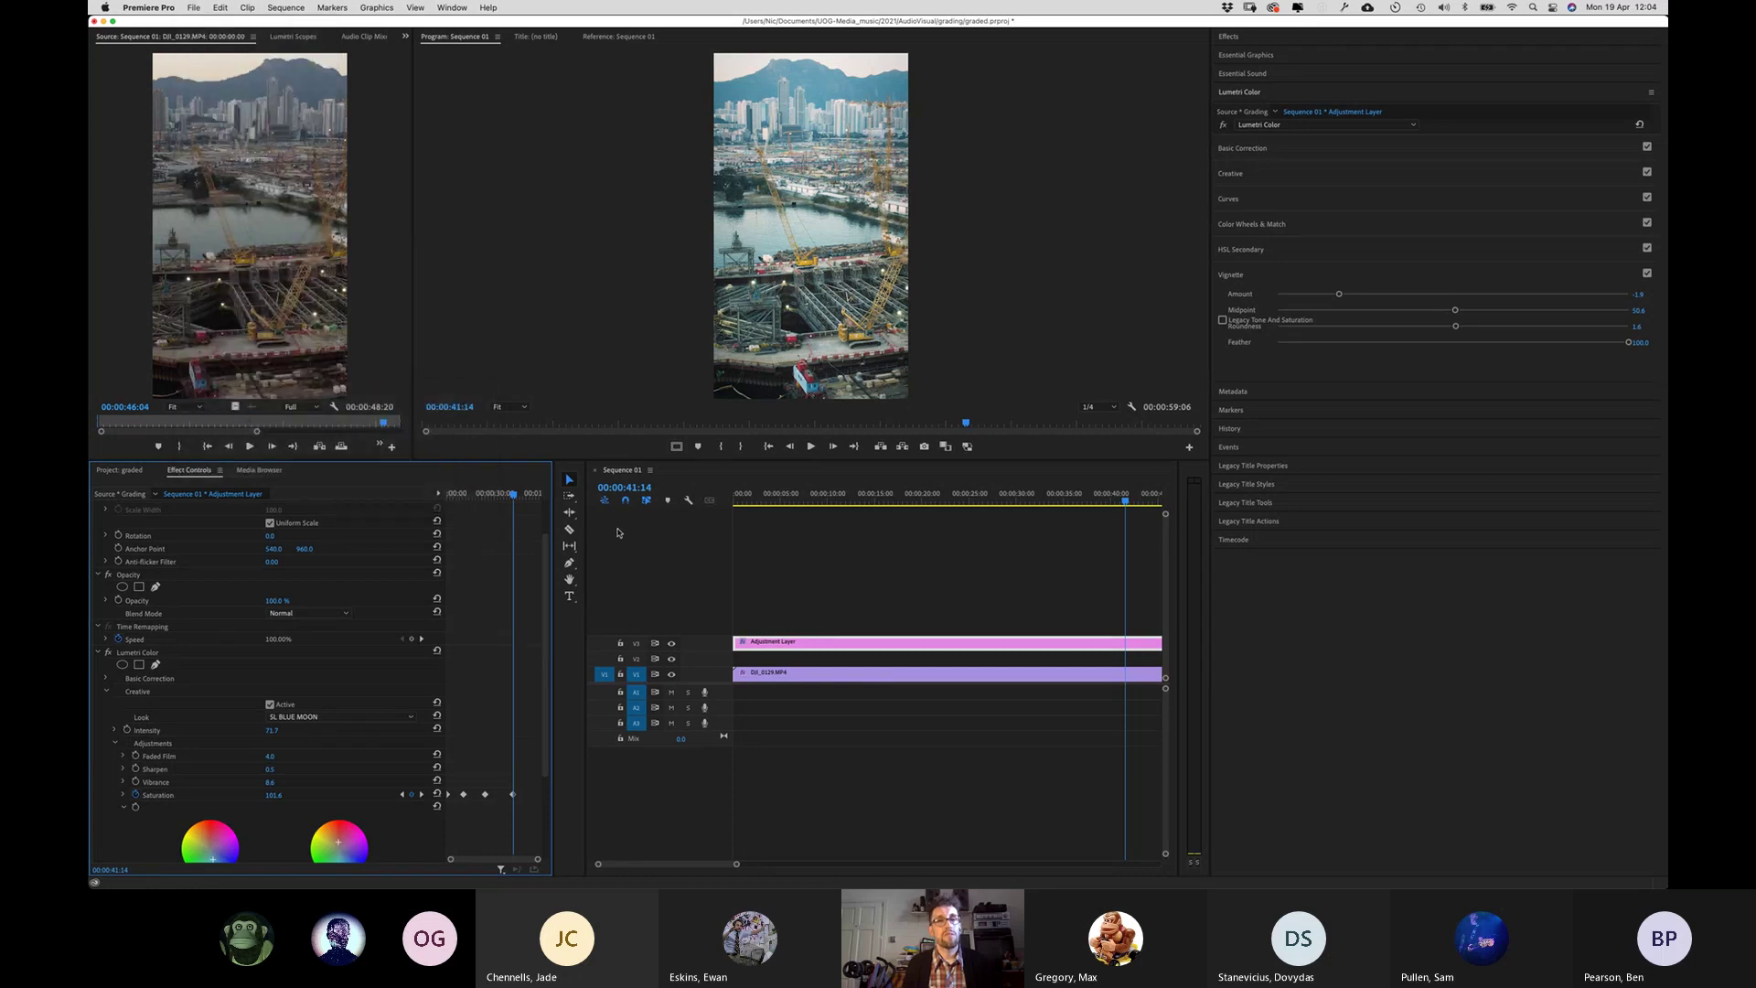
click(713, 477)
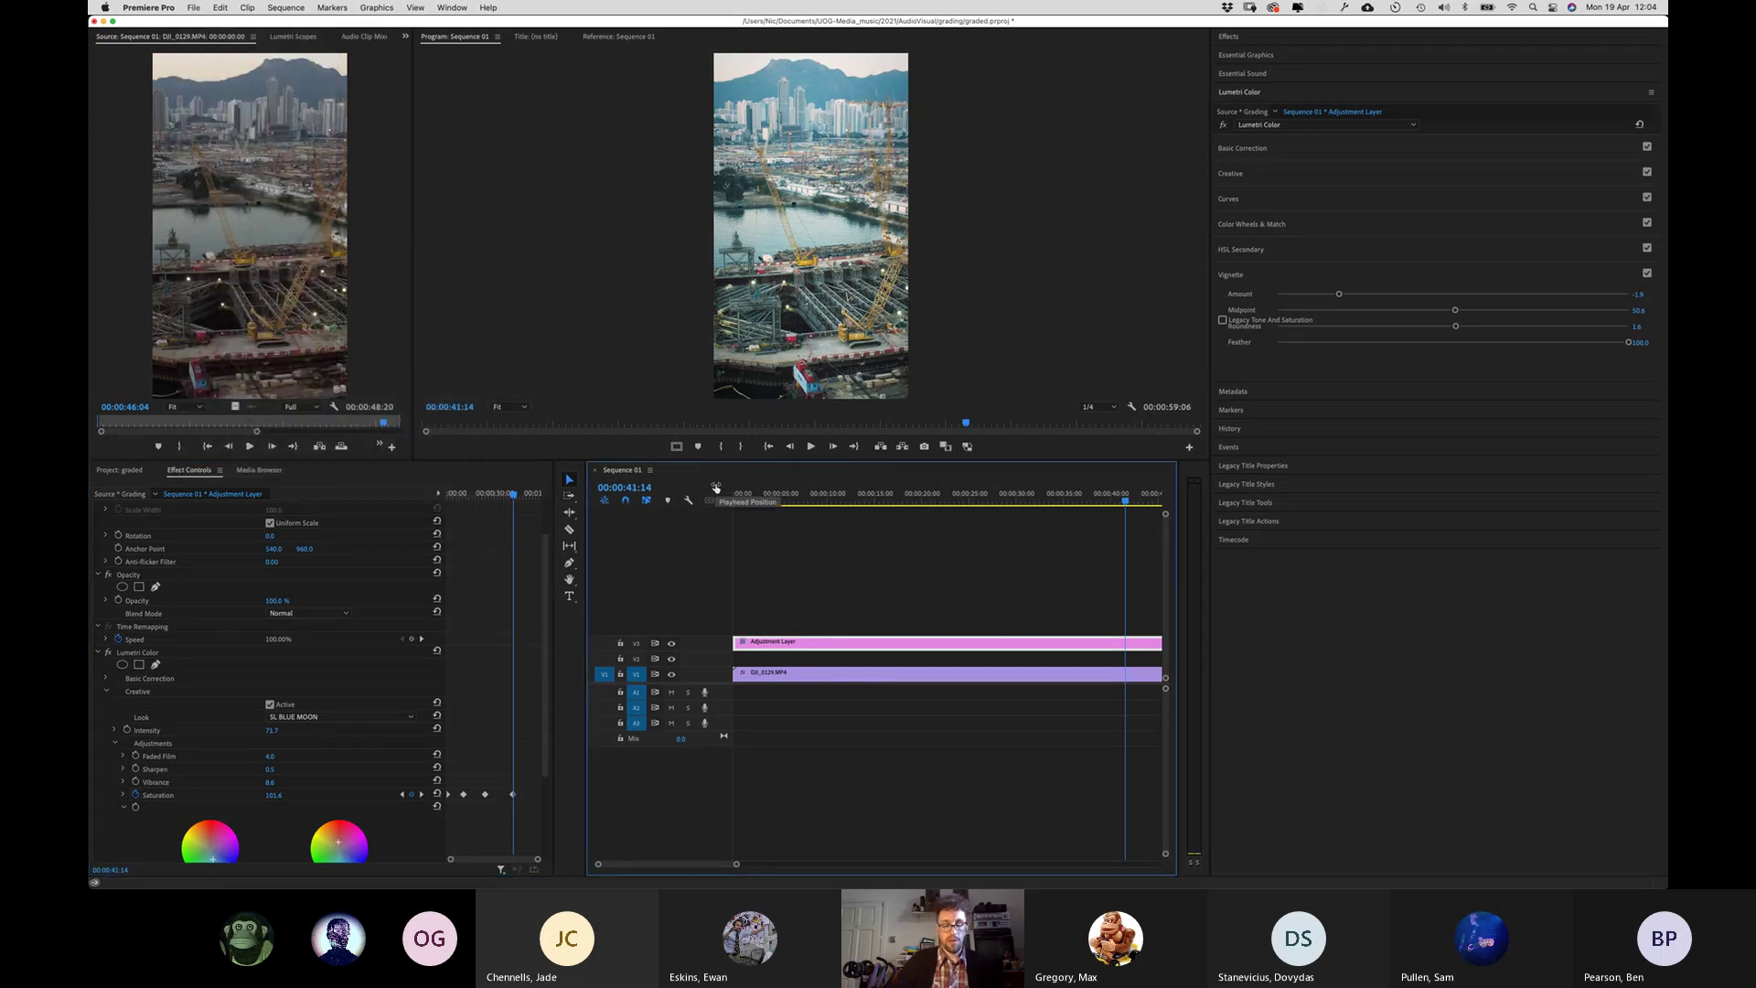
key(super+m)
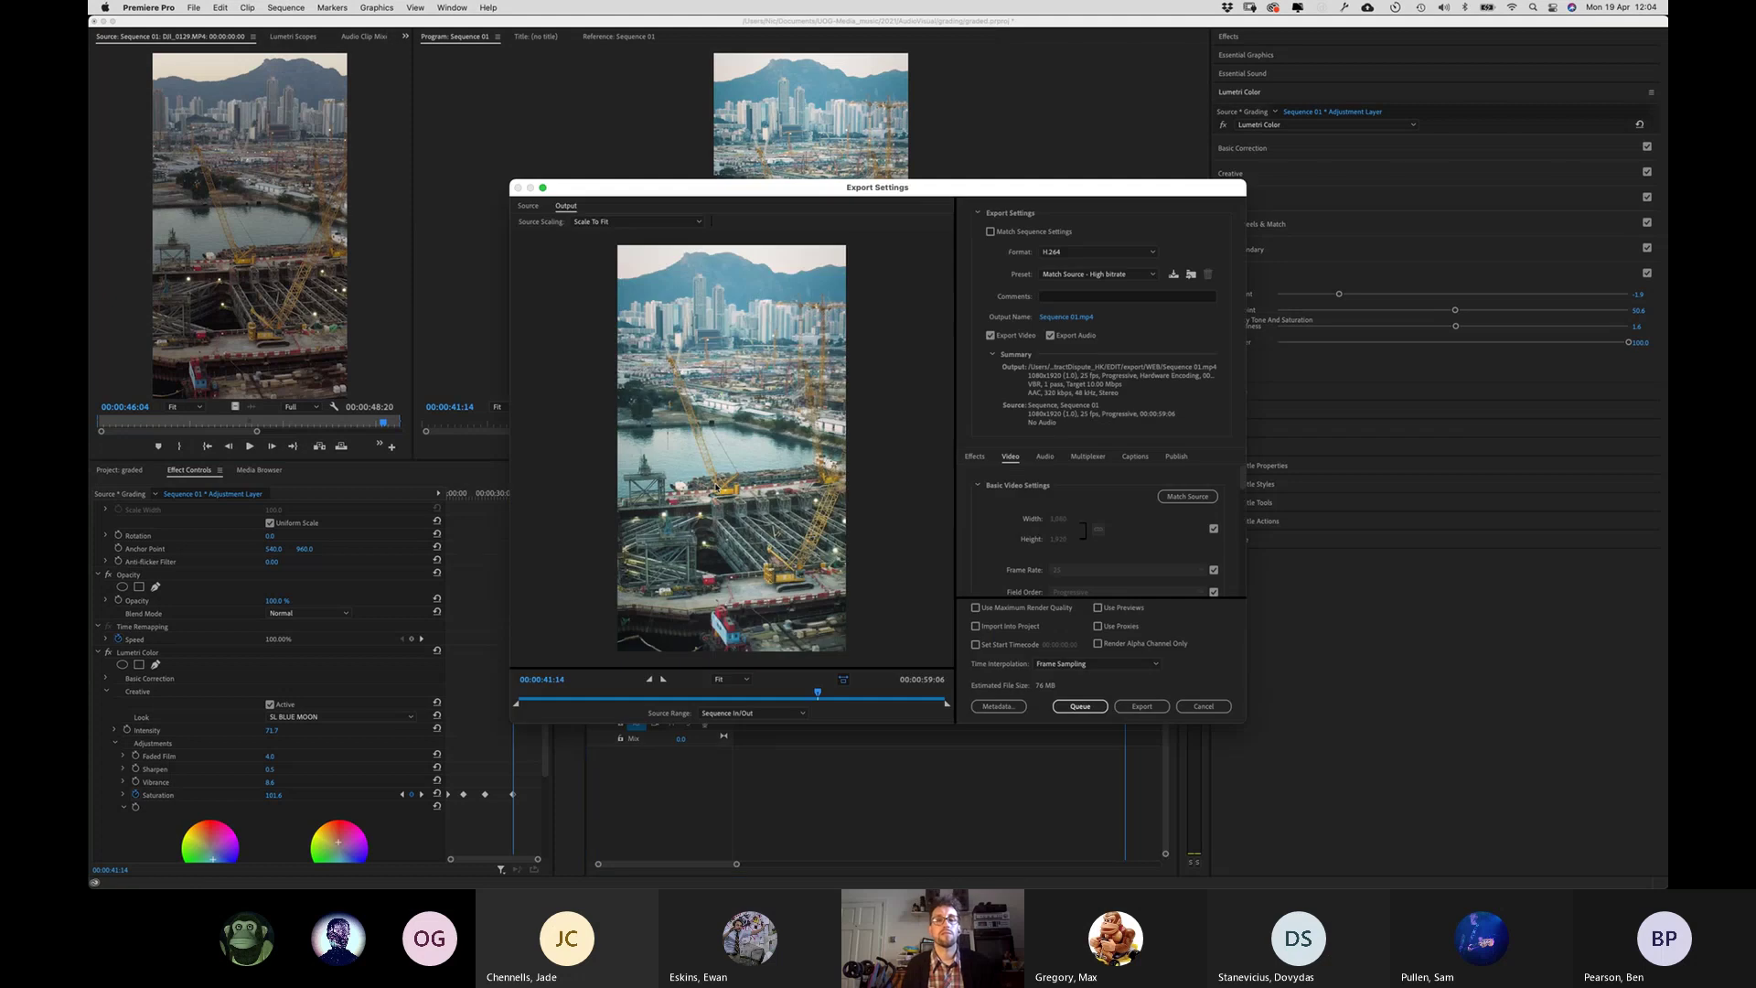
drag(688, 186, 653, 200)
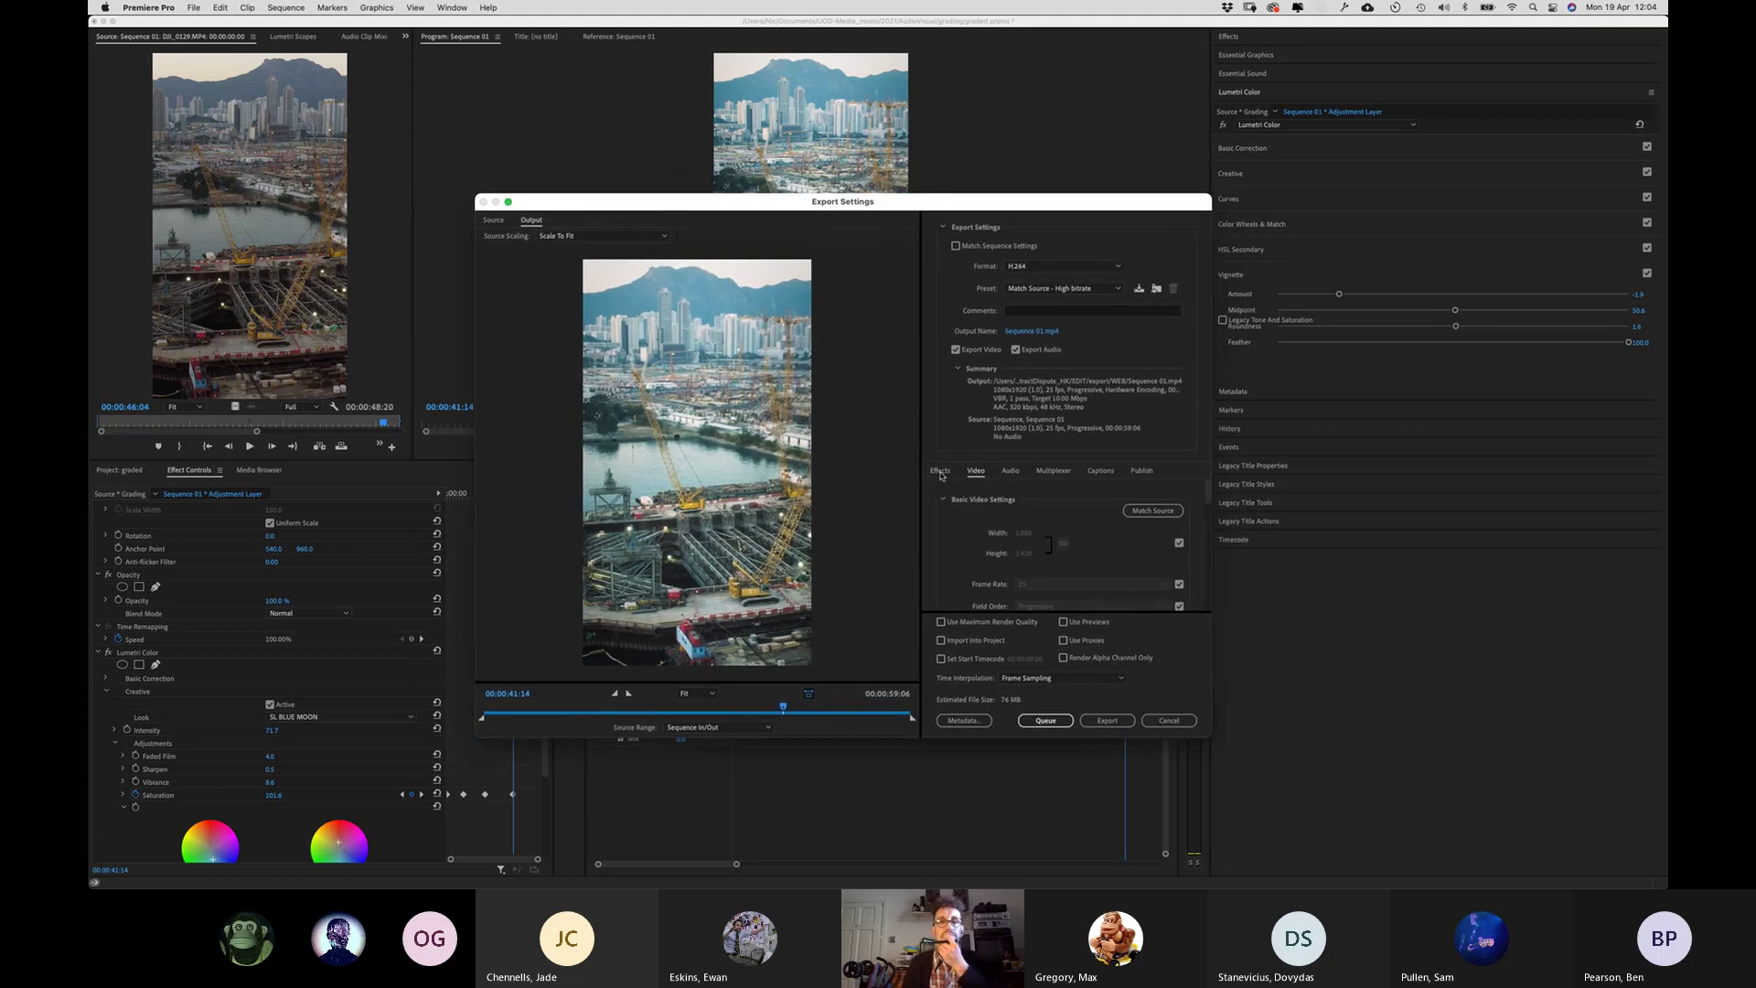
drag(886, 203, 772, 233)
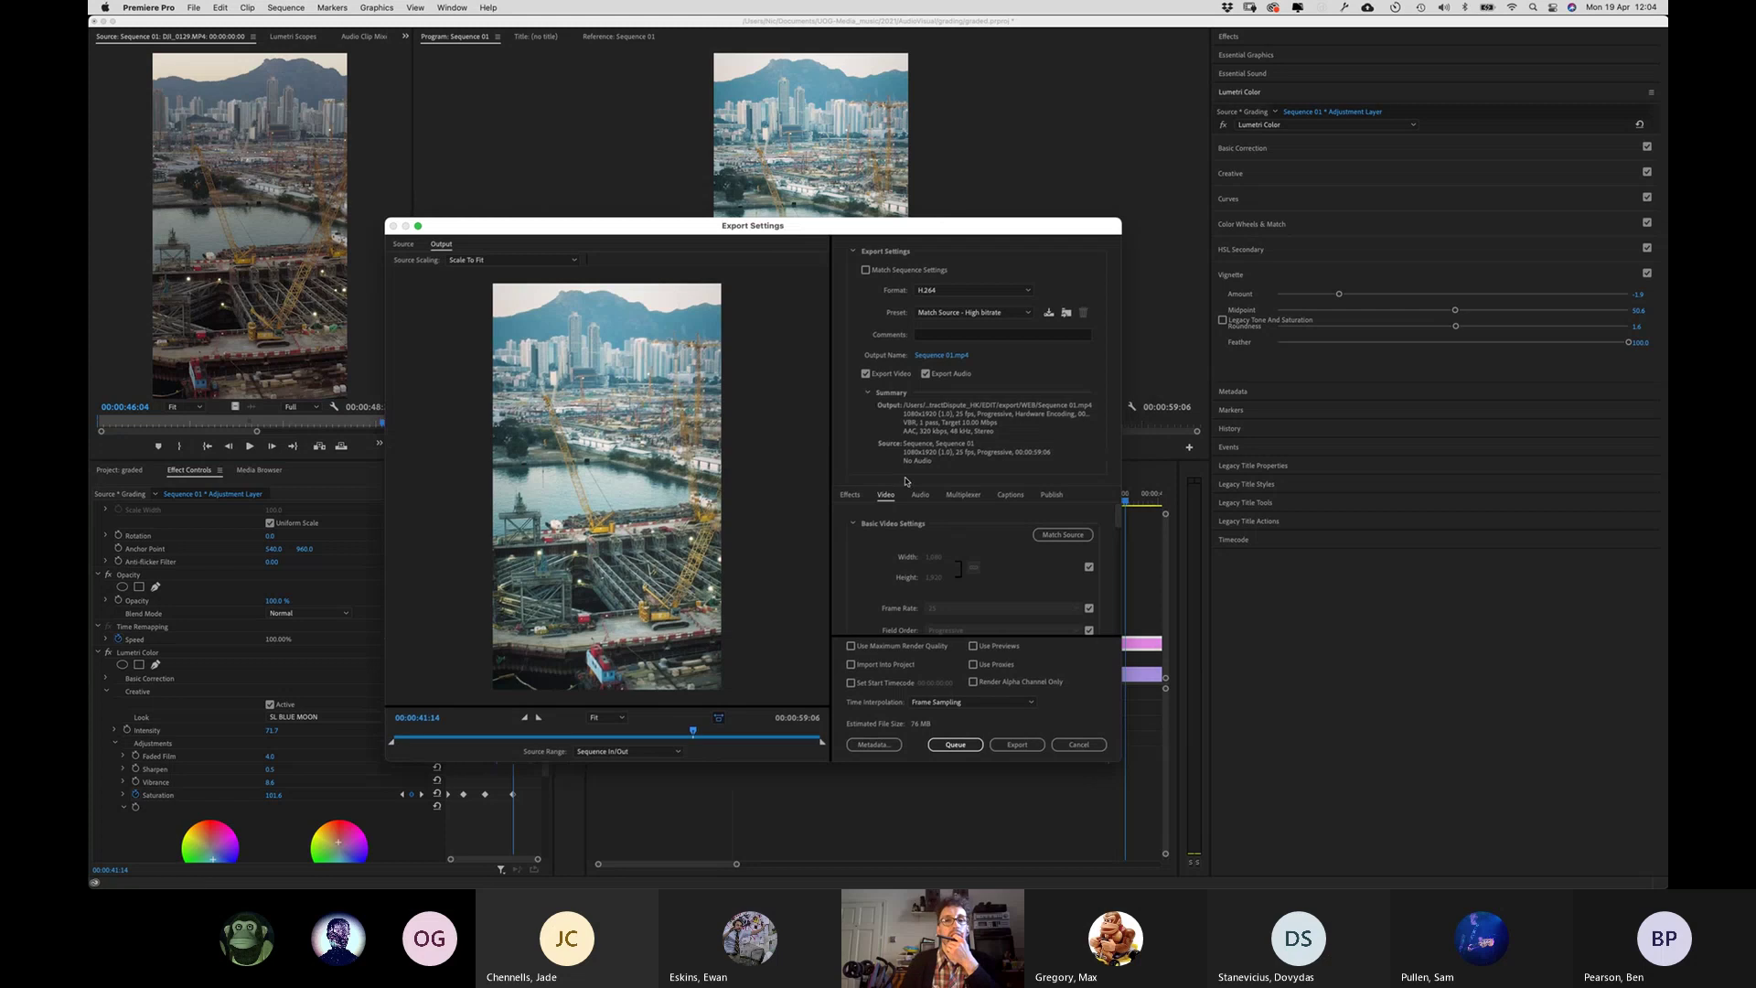
Set the export format to H.264 with the Match Source - High bitrate preset, leaving Match Sequence Settings off
click(865, 271)
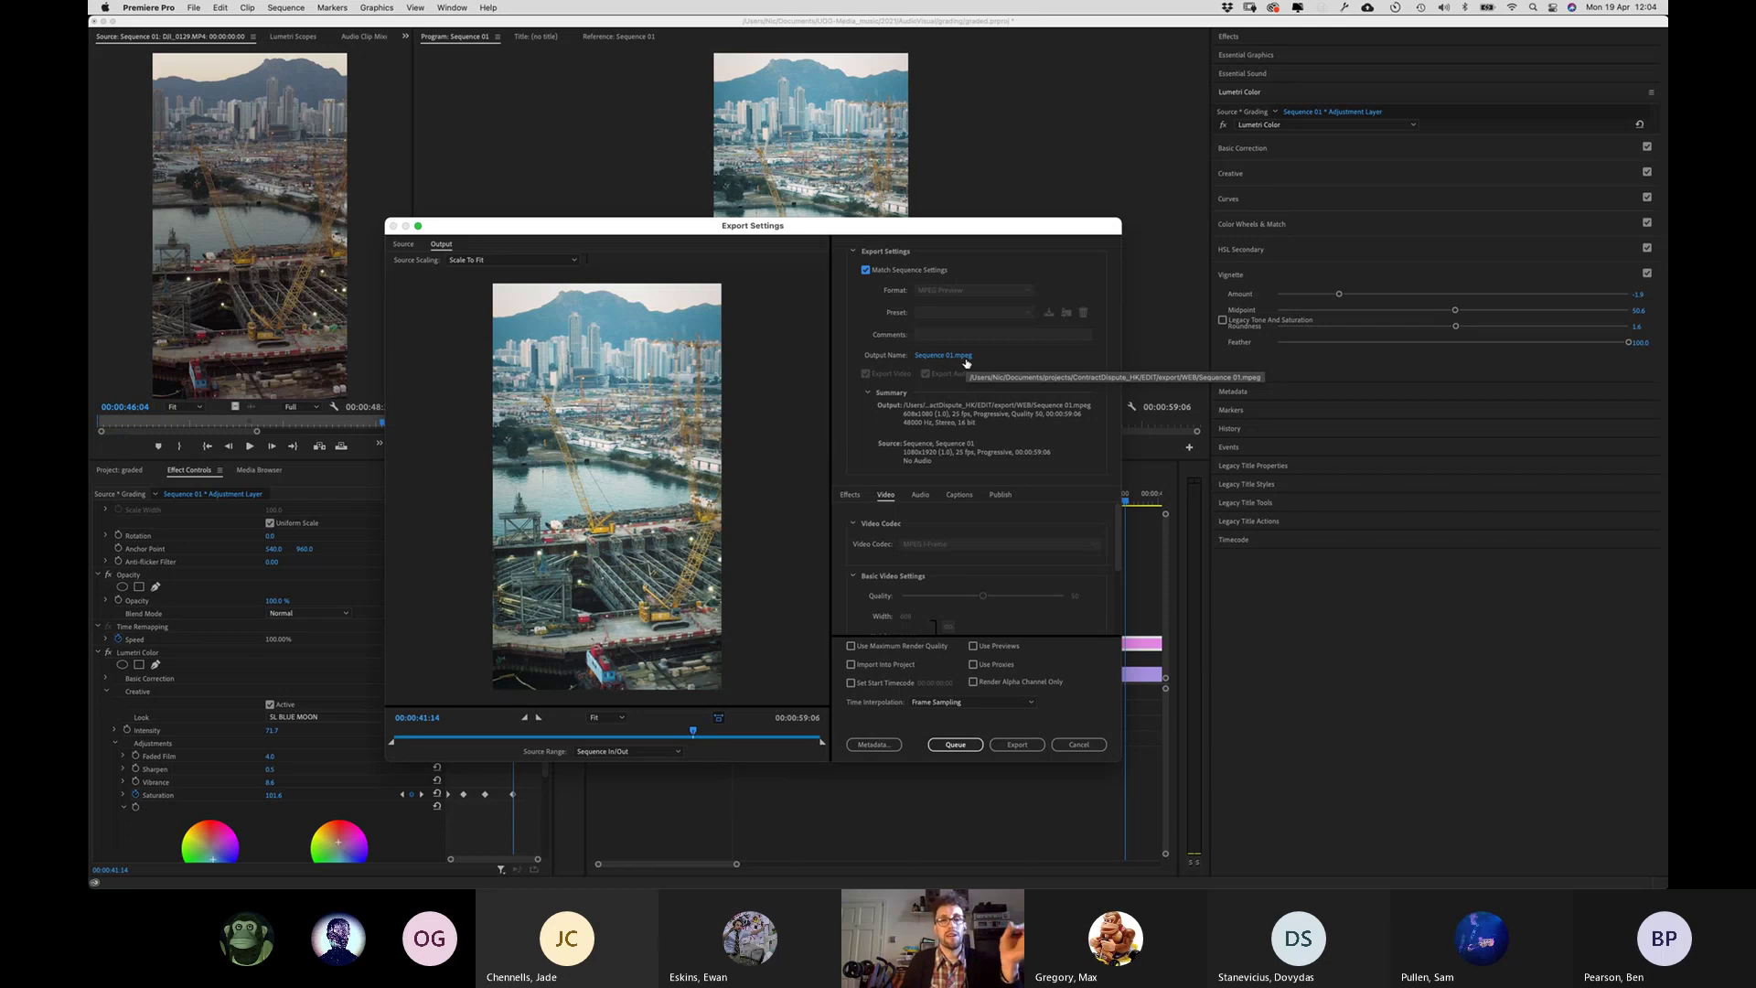
click(865, 272)
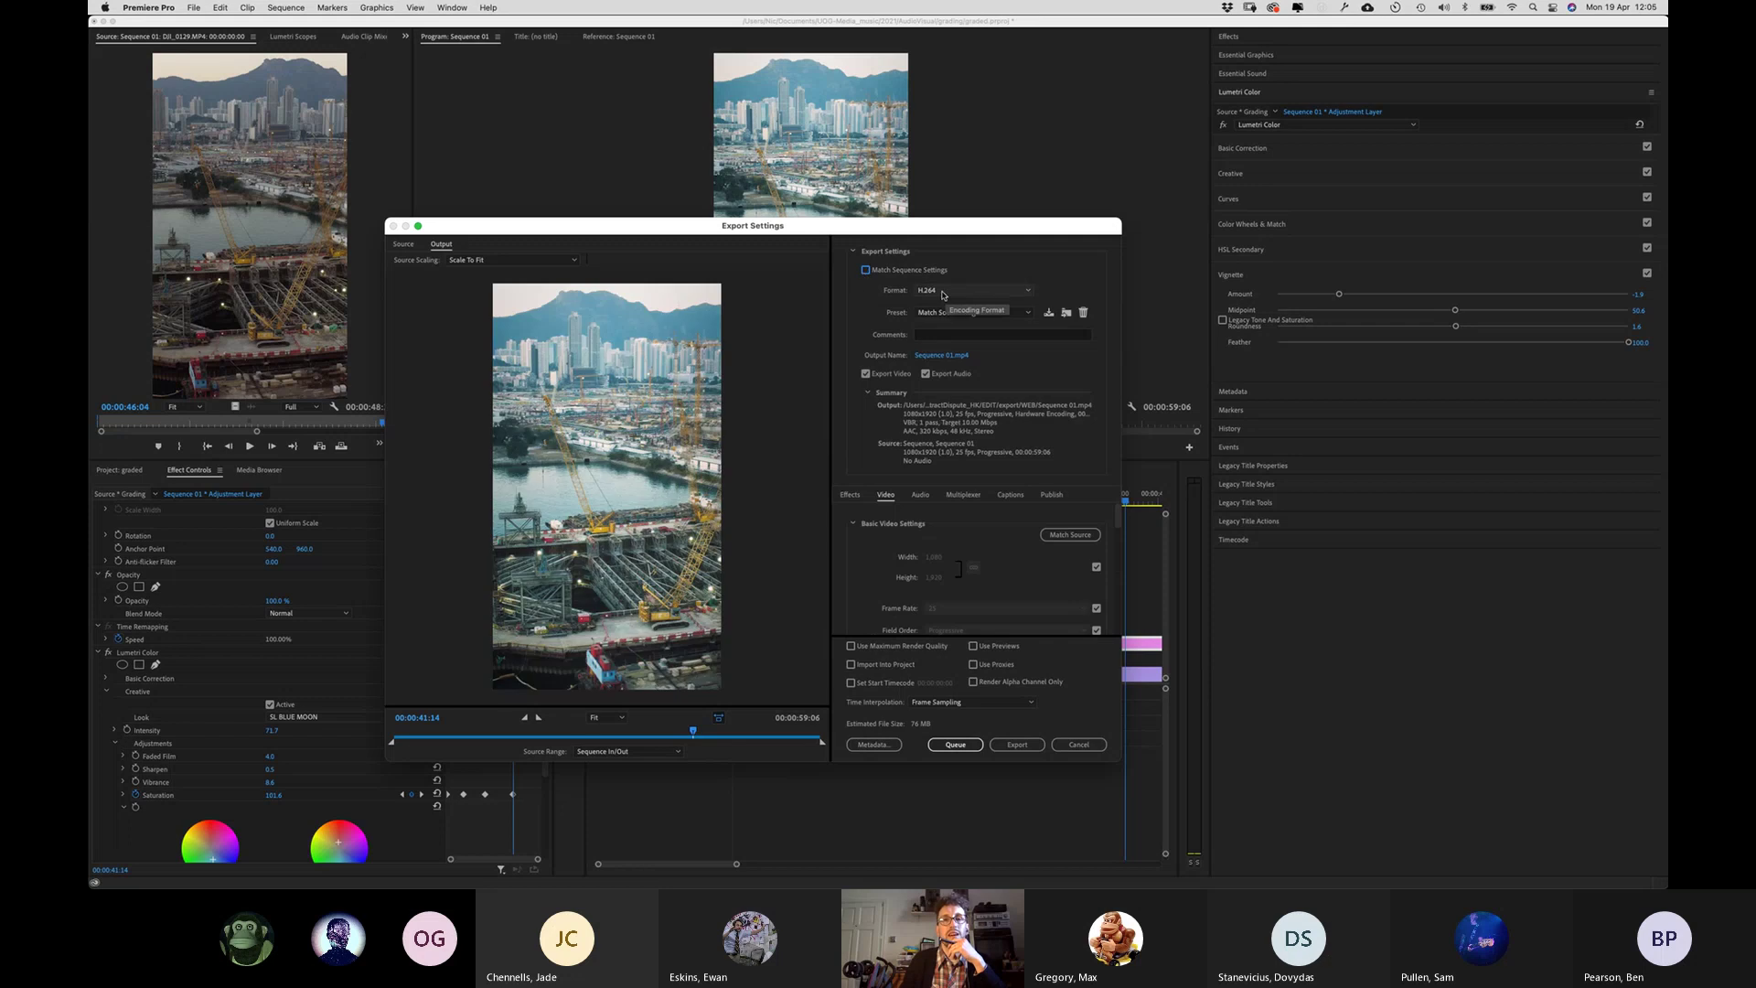
click(943, 293)
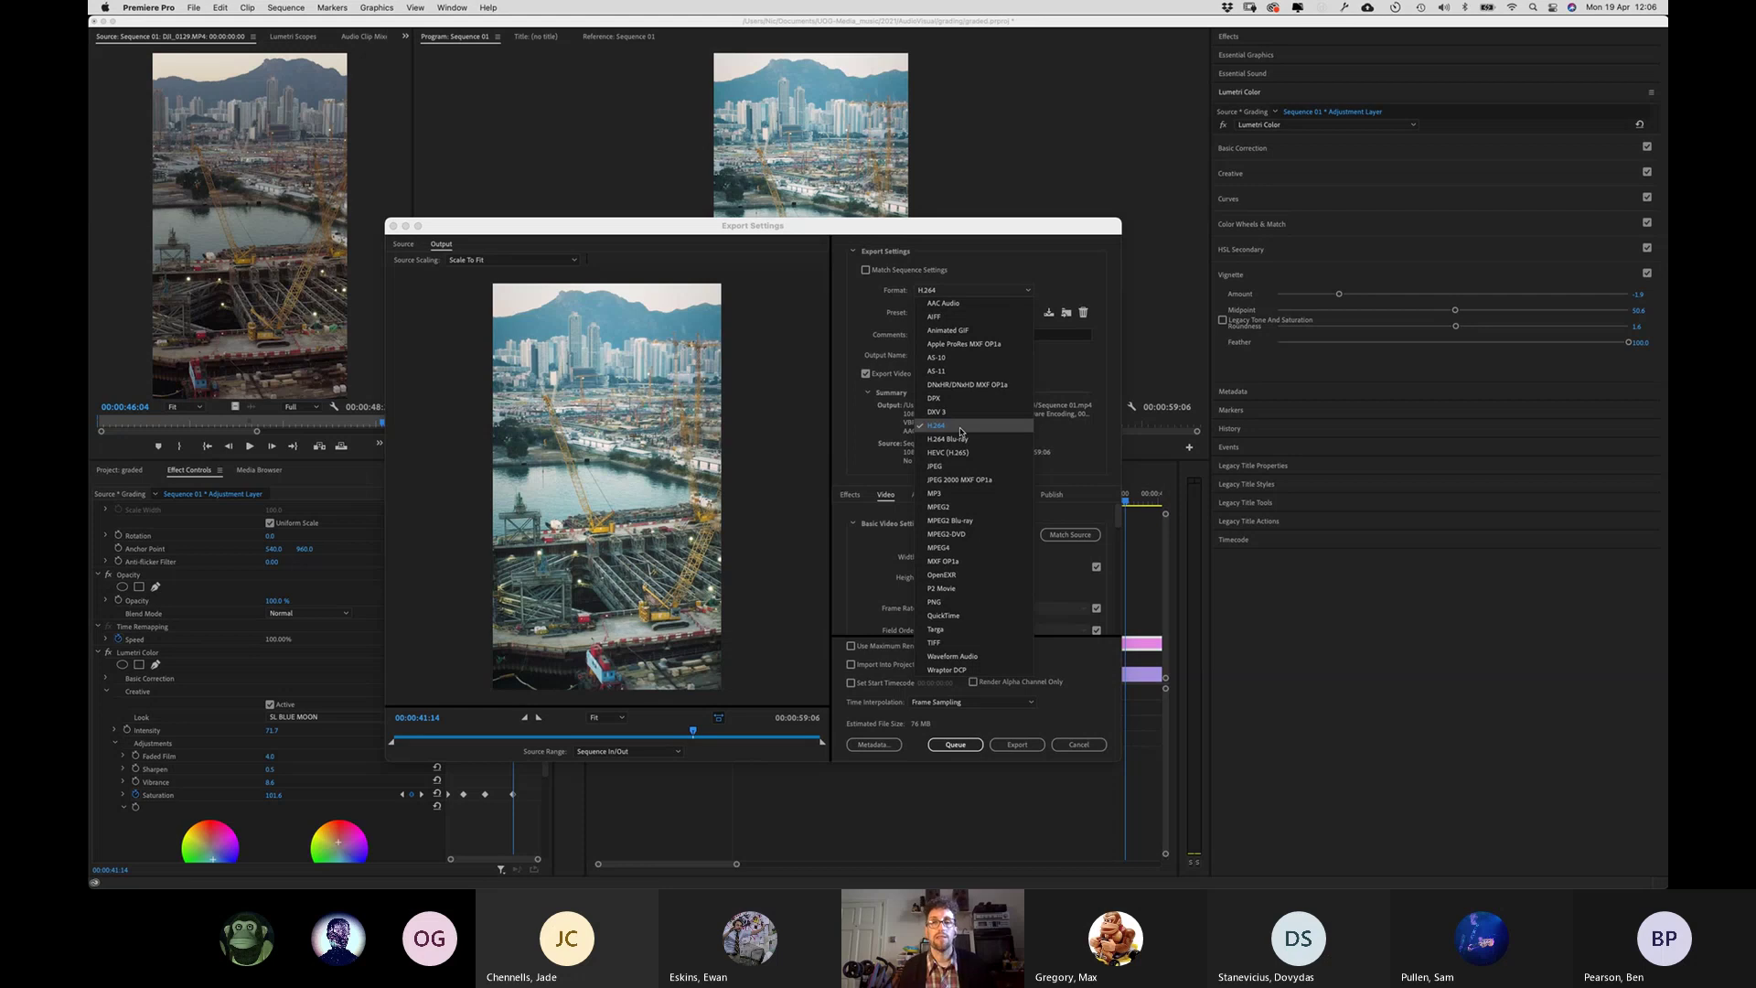
click(959, 427)
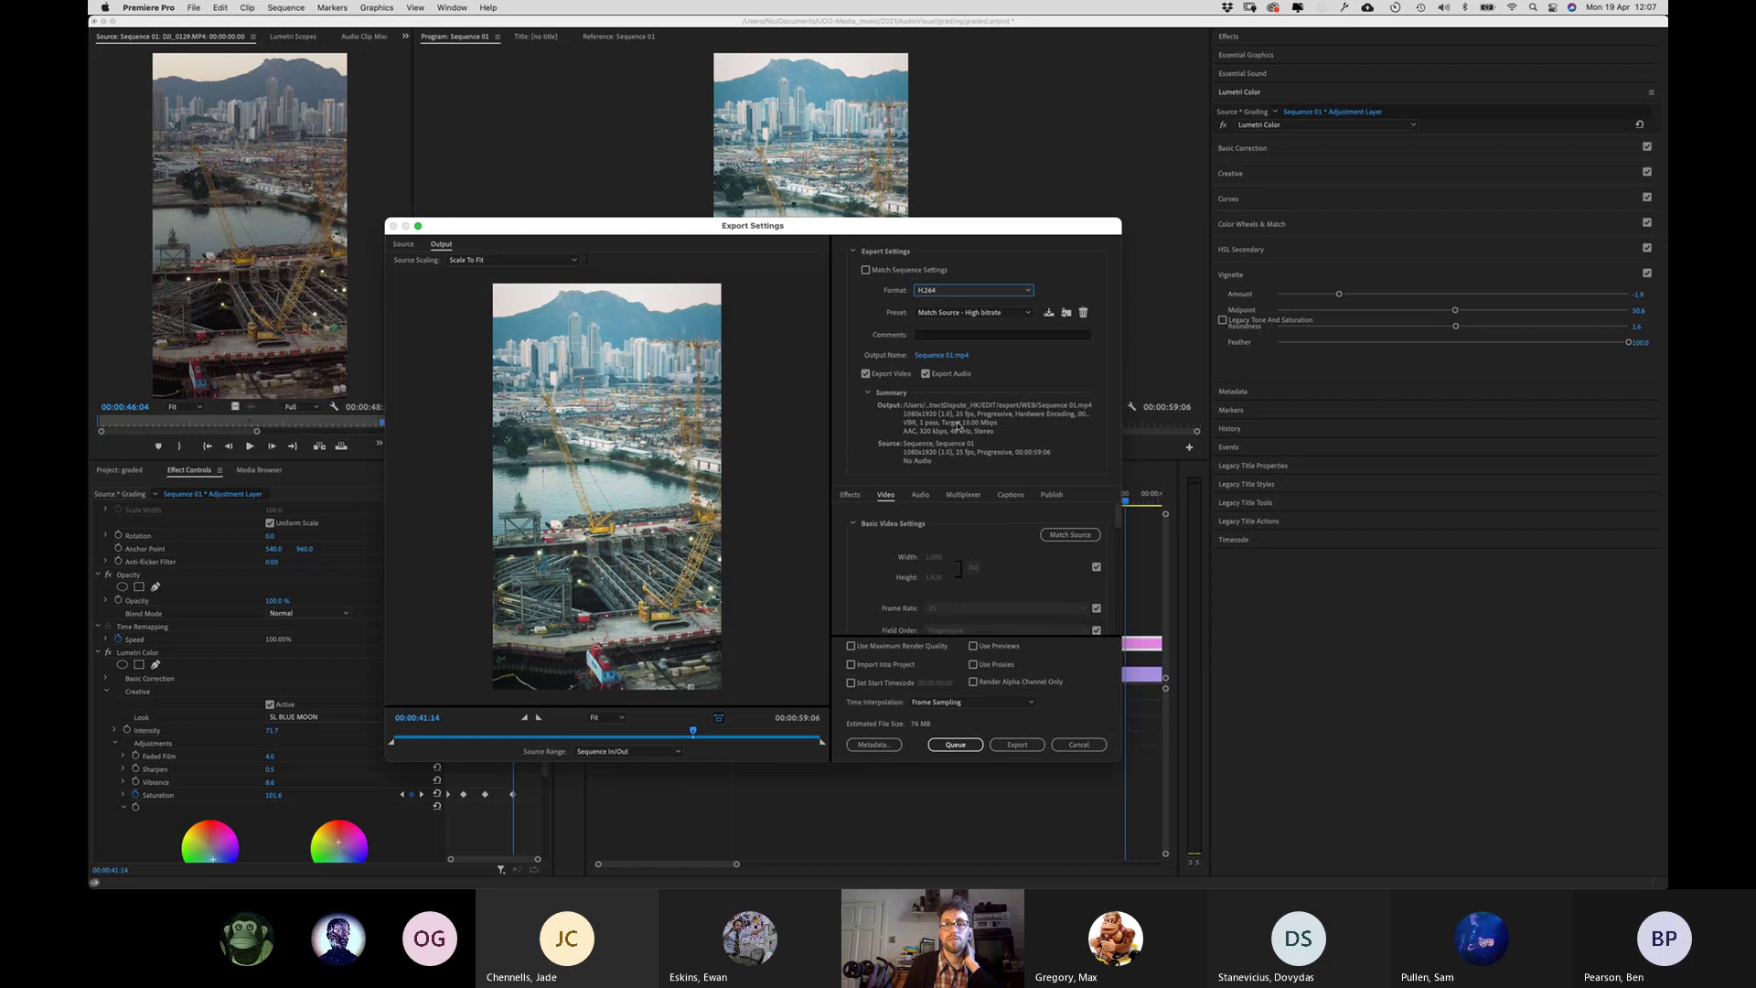
click(984, 313)
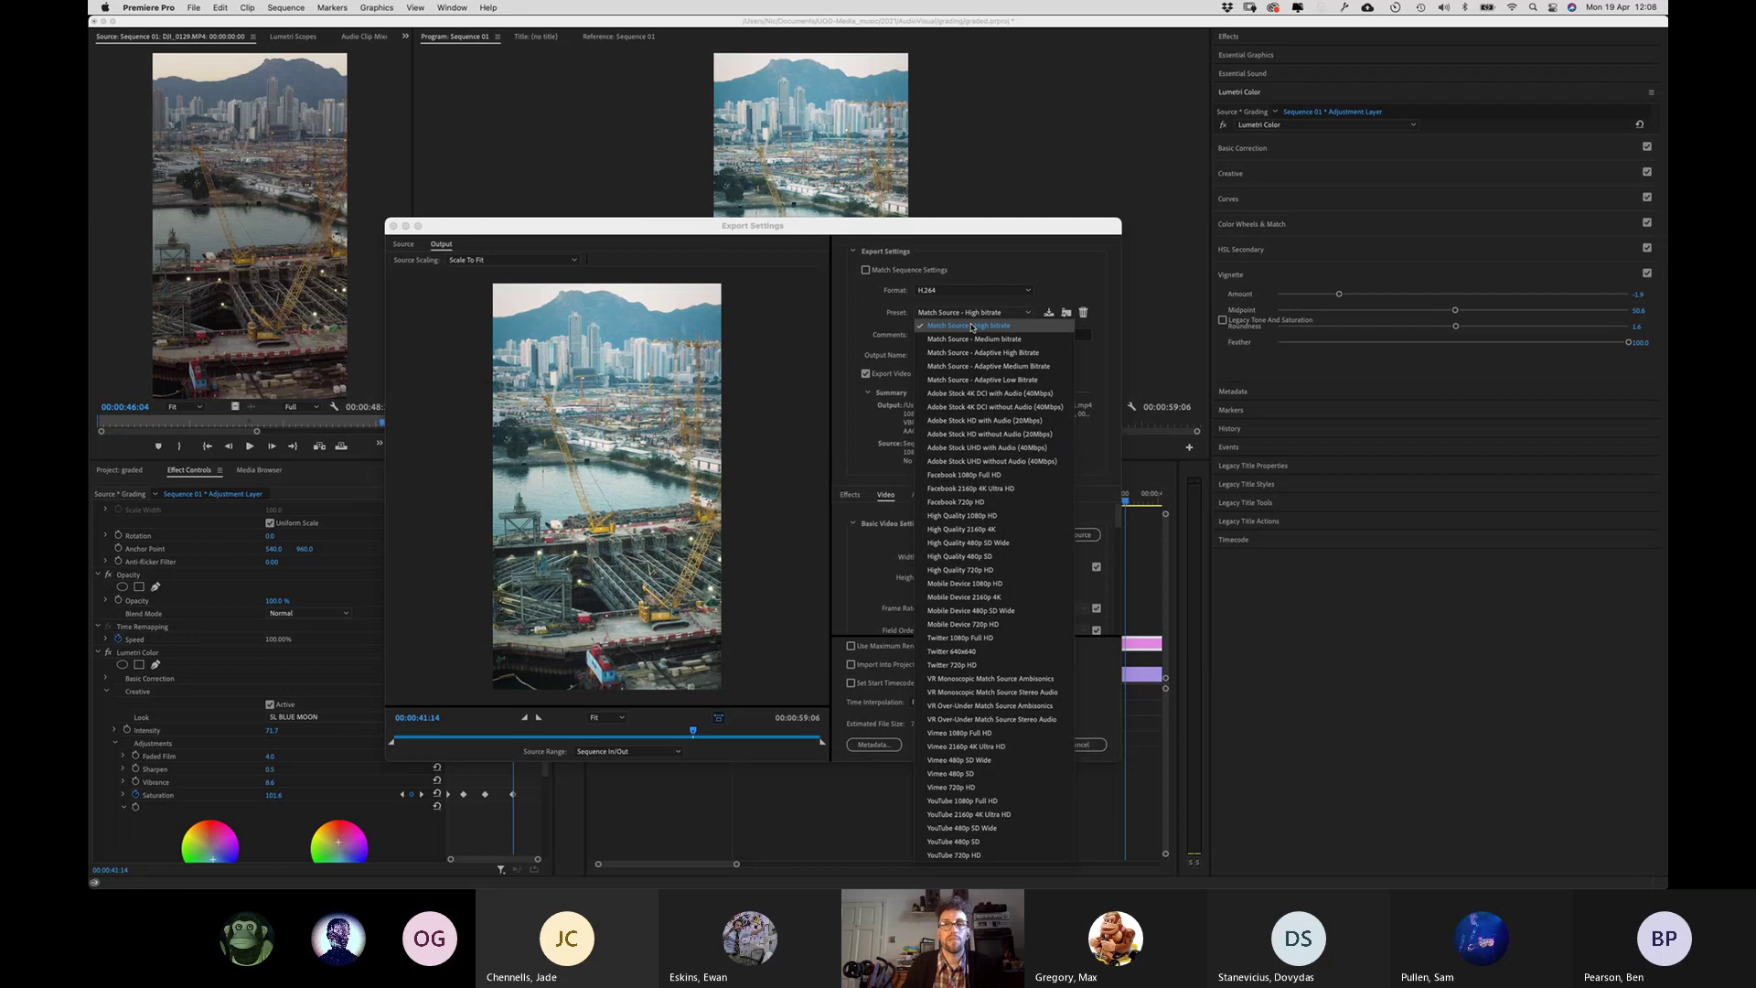
click(972, 328)
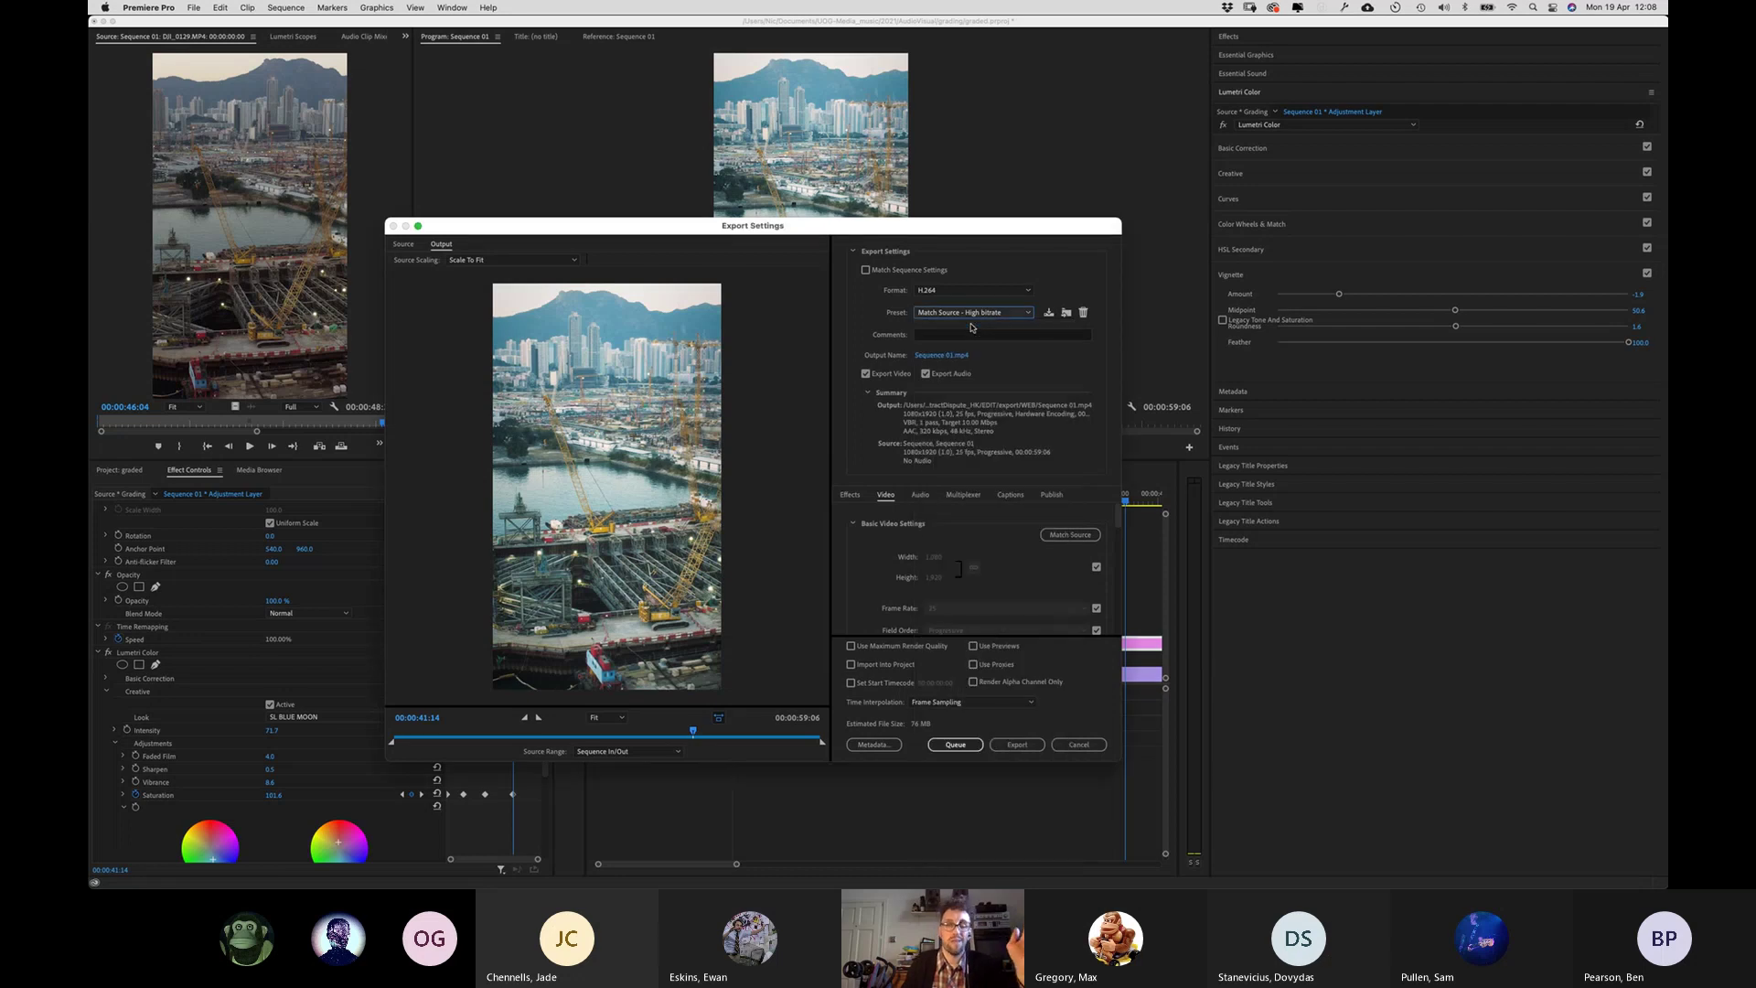
click(973, 313)
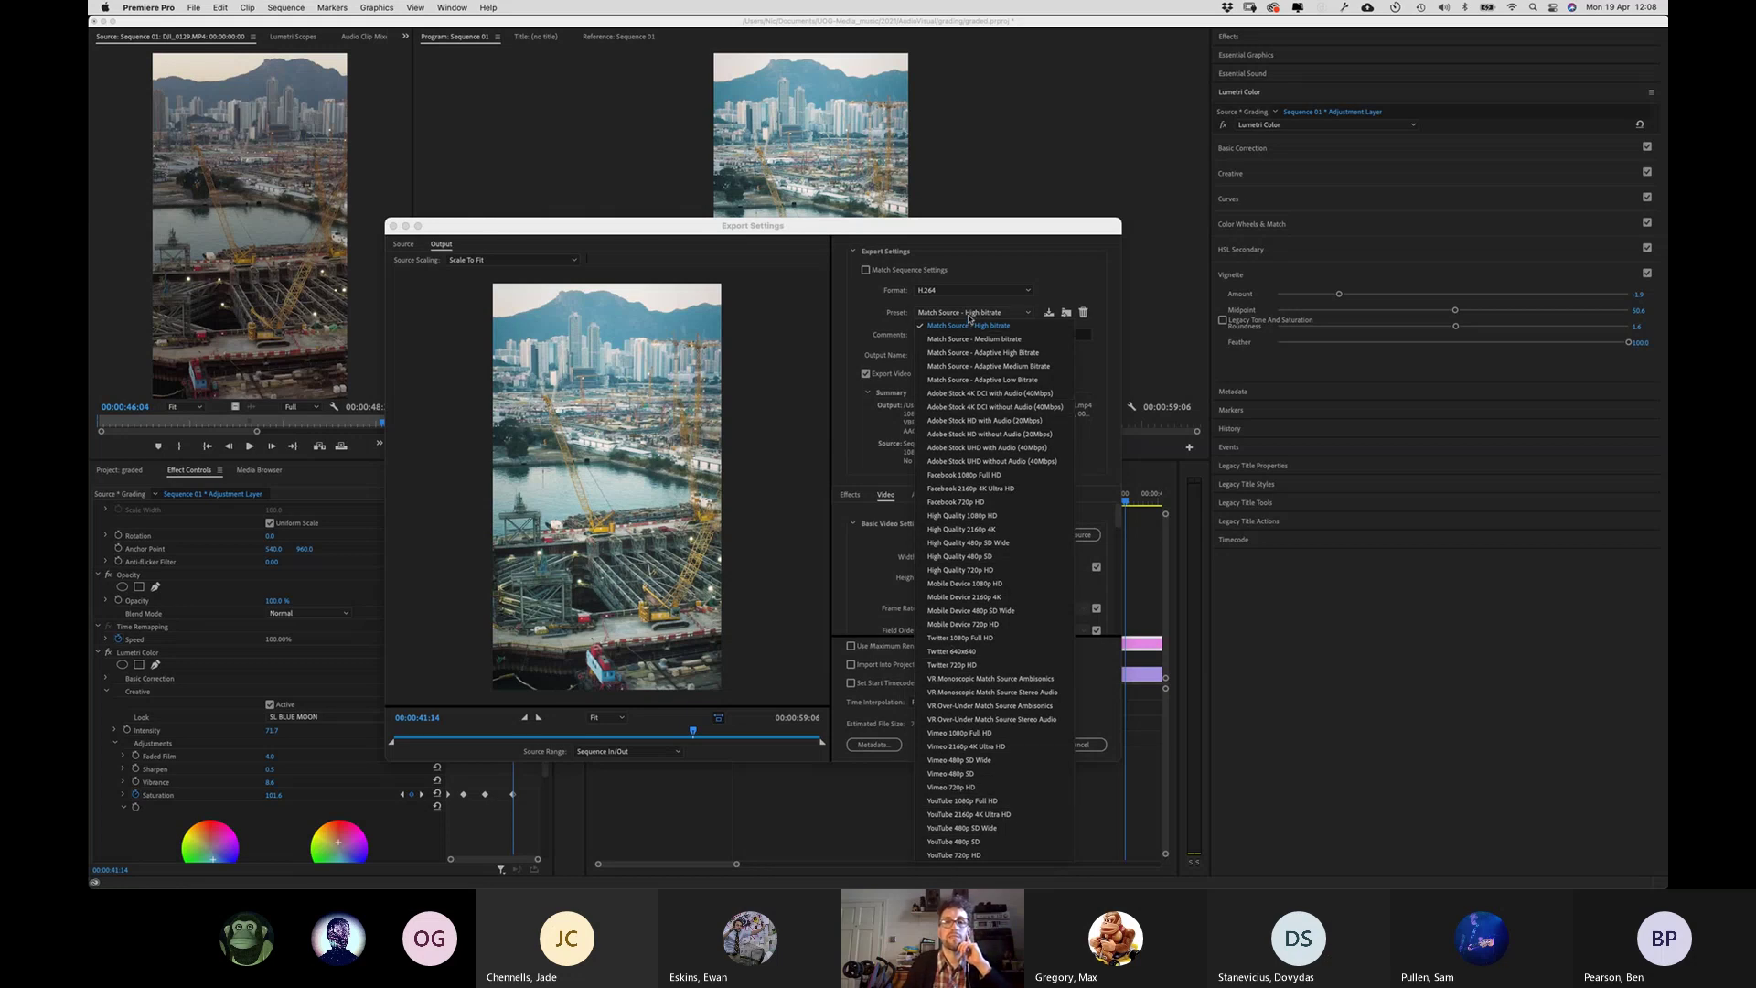
click(970, 325)
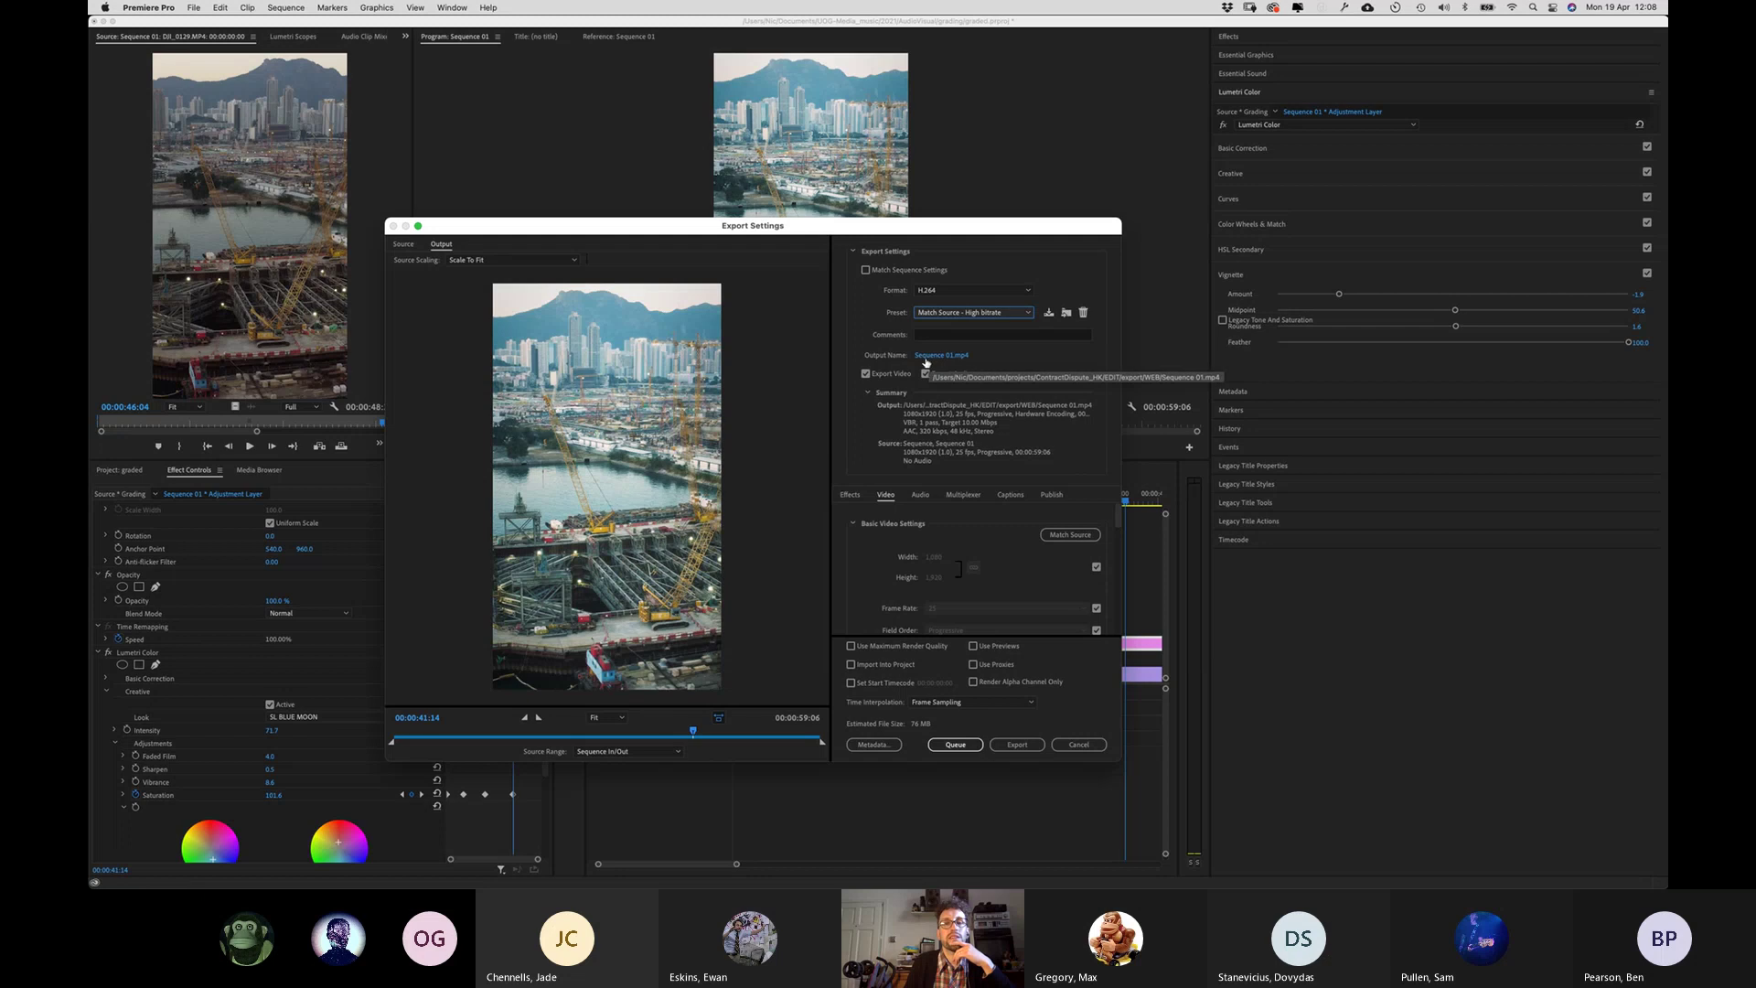
Change the export's output location to the grading folder under Documents, UOG-Media_music, 2021, AudioVisual
click(944, 358)
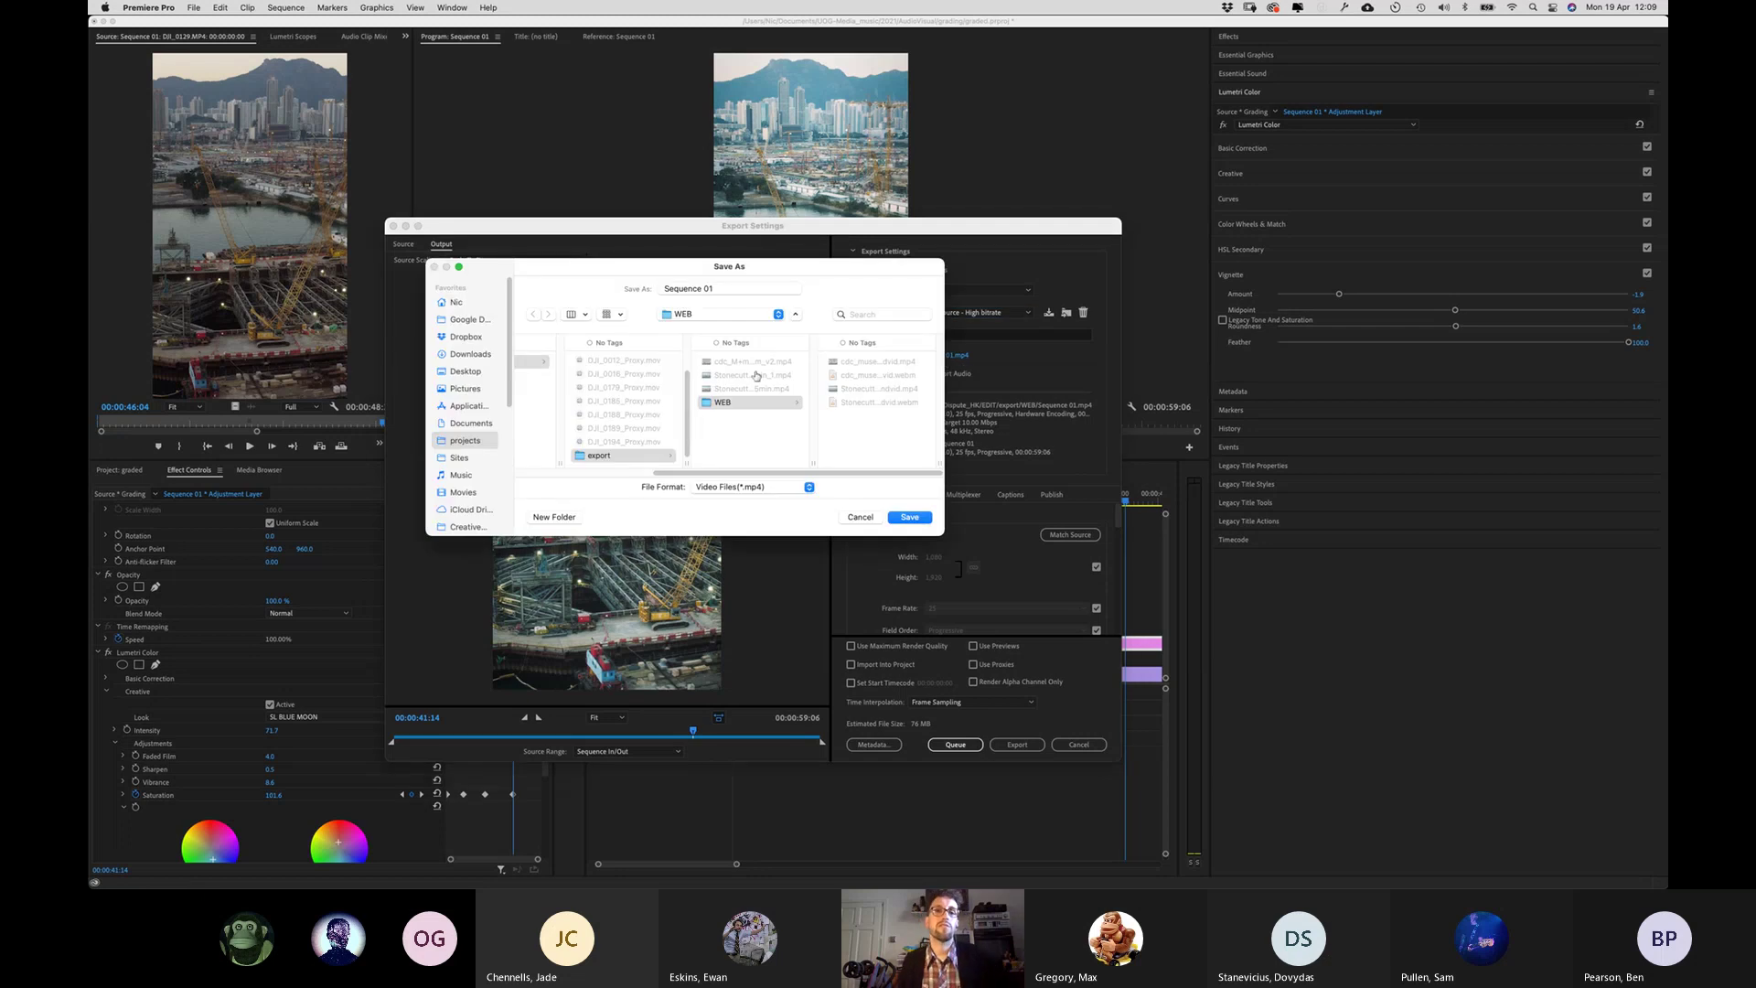
click(467, 425)
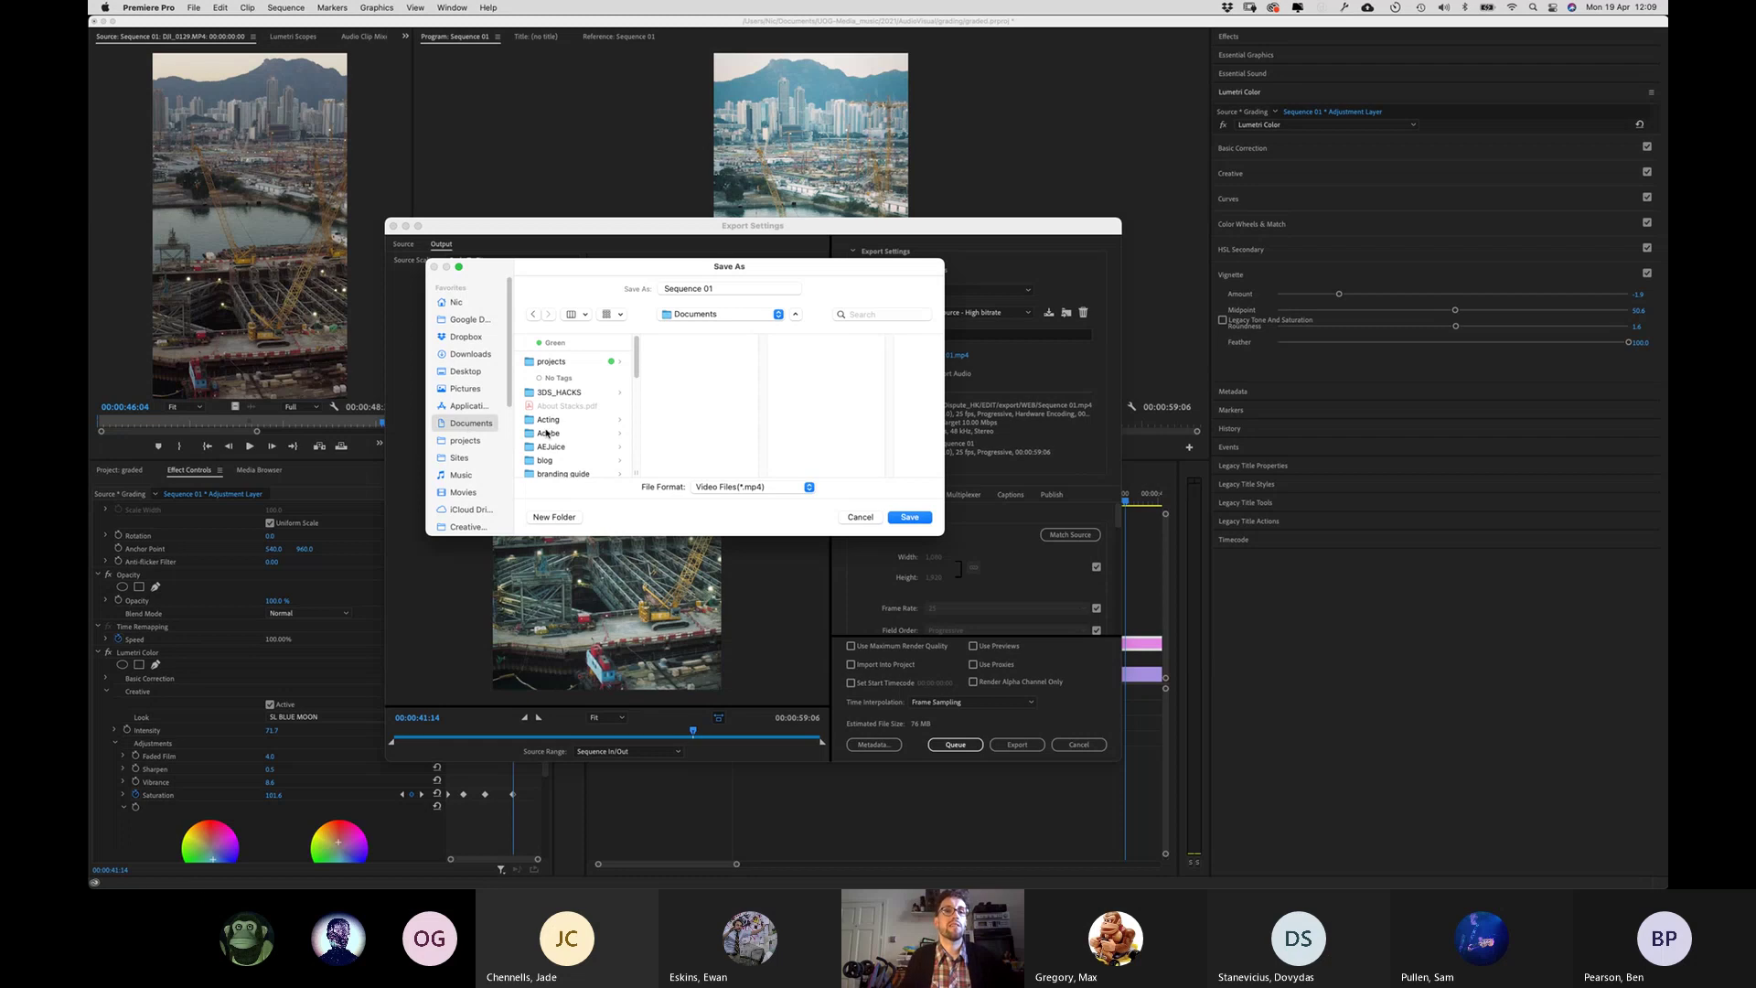
scroll(547, 434, down, 10)
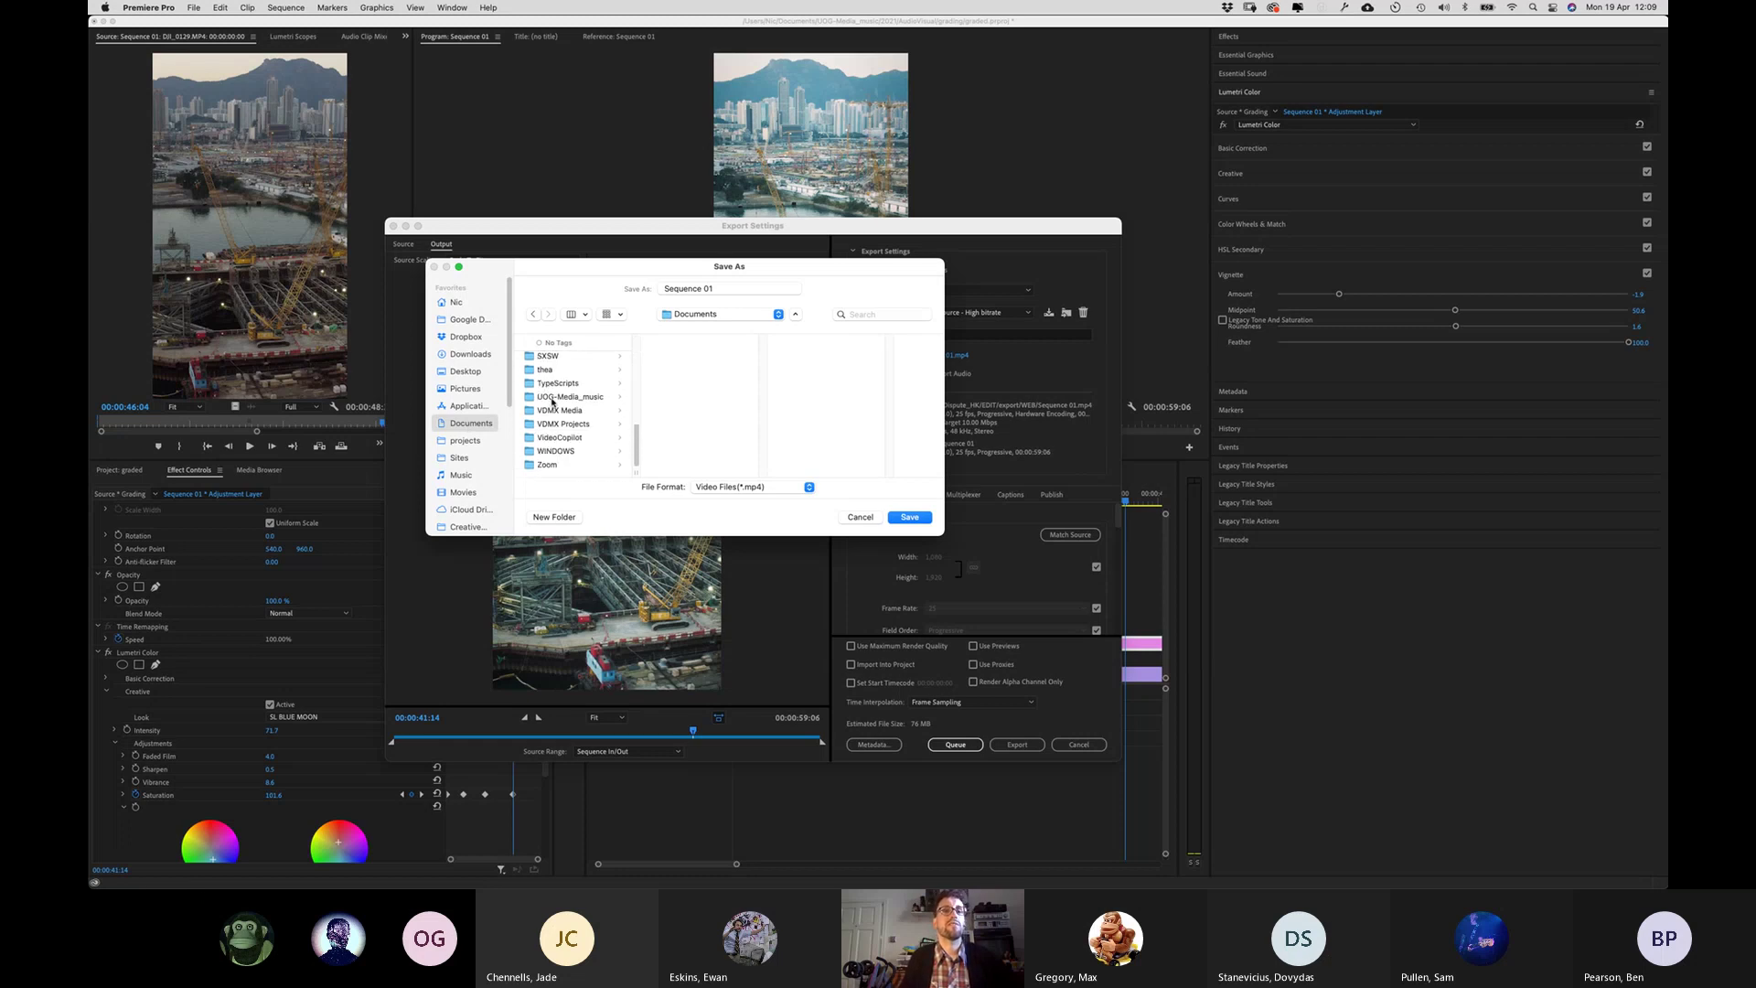
click(553, 397)
click(675, 406)
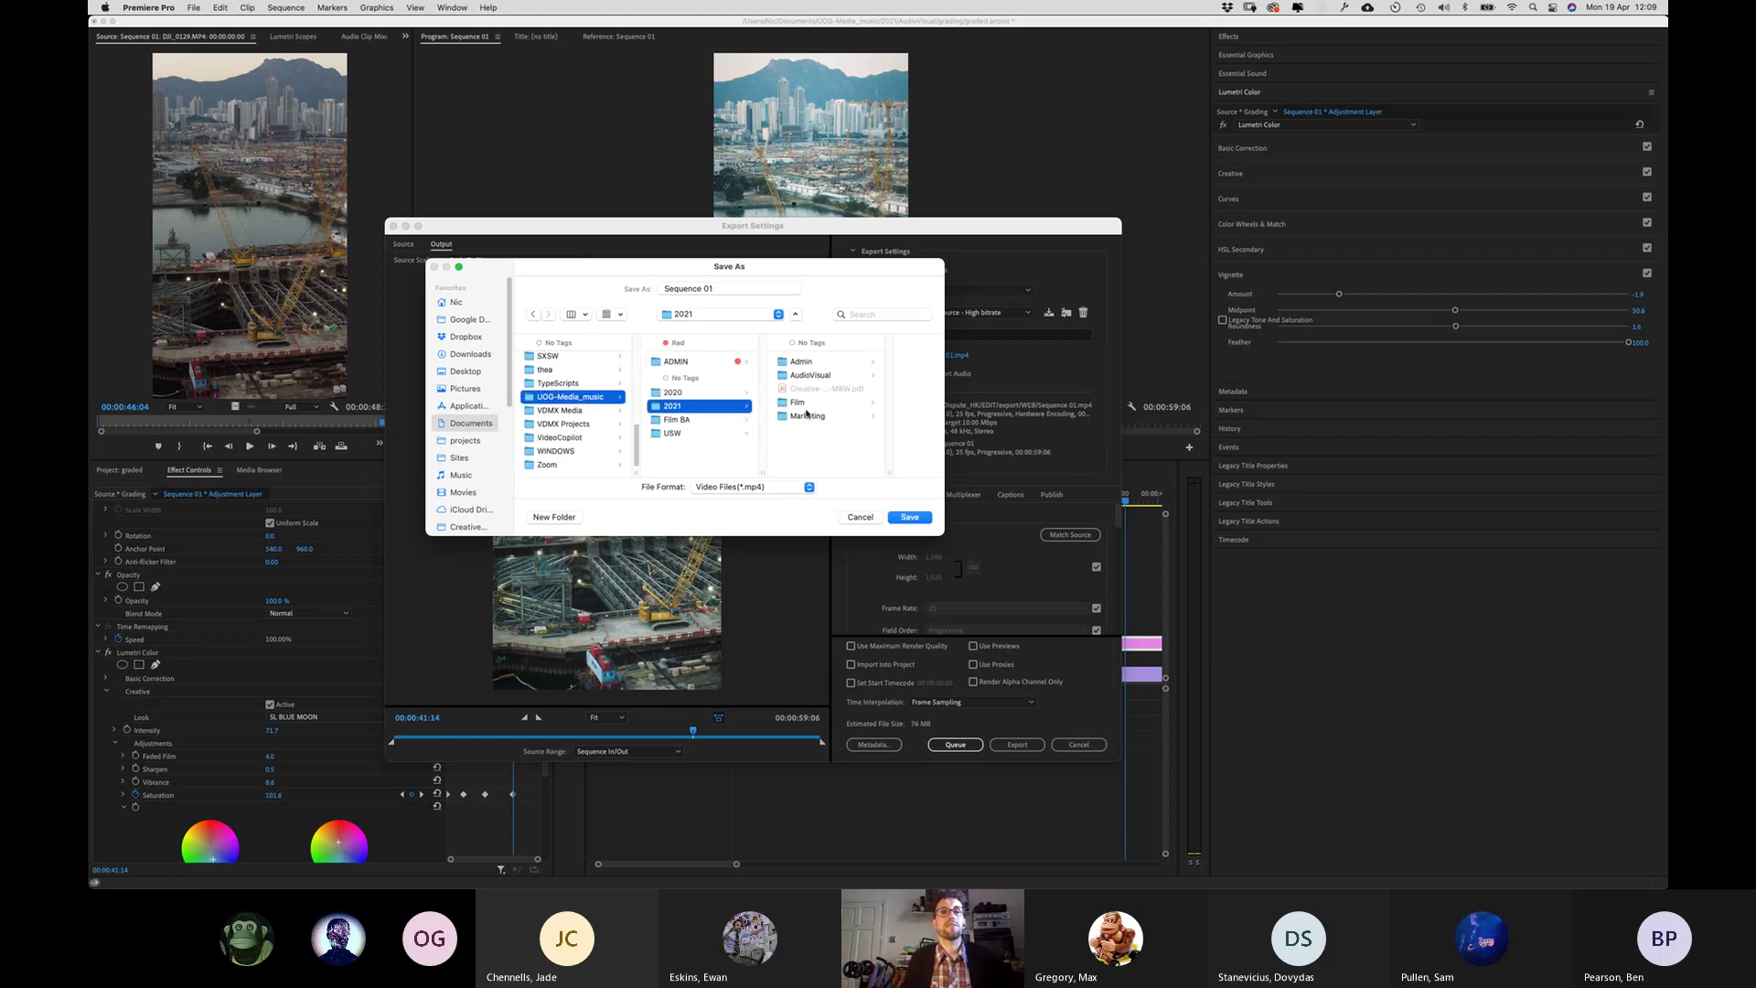
click(808, 375)
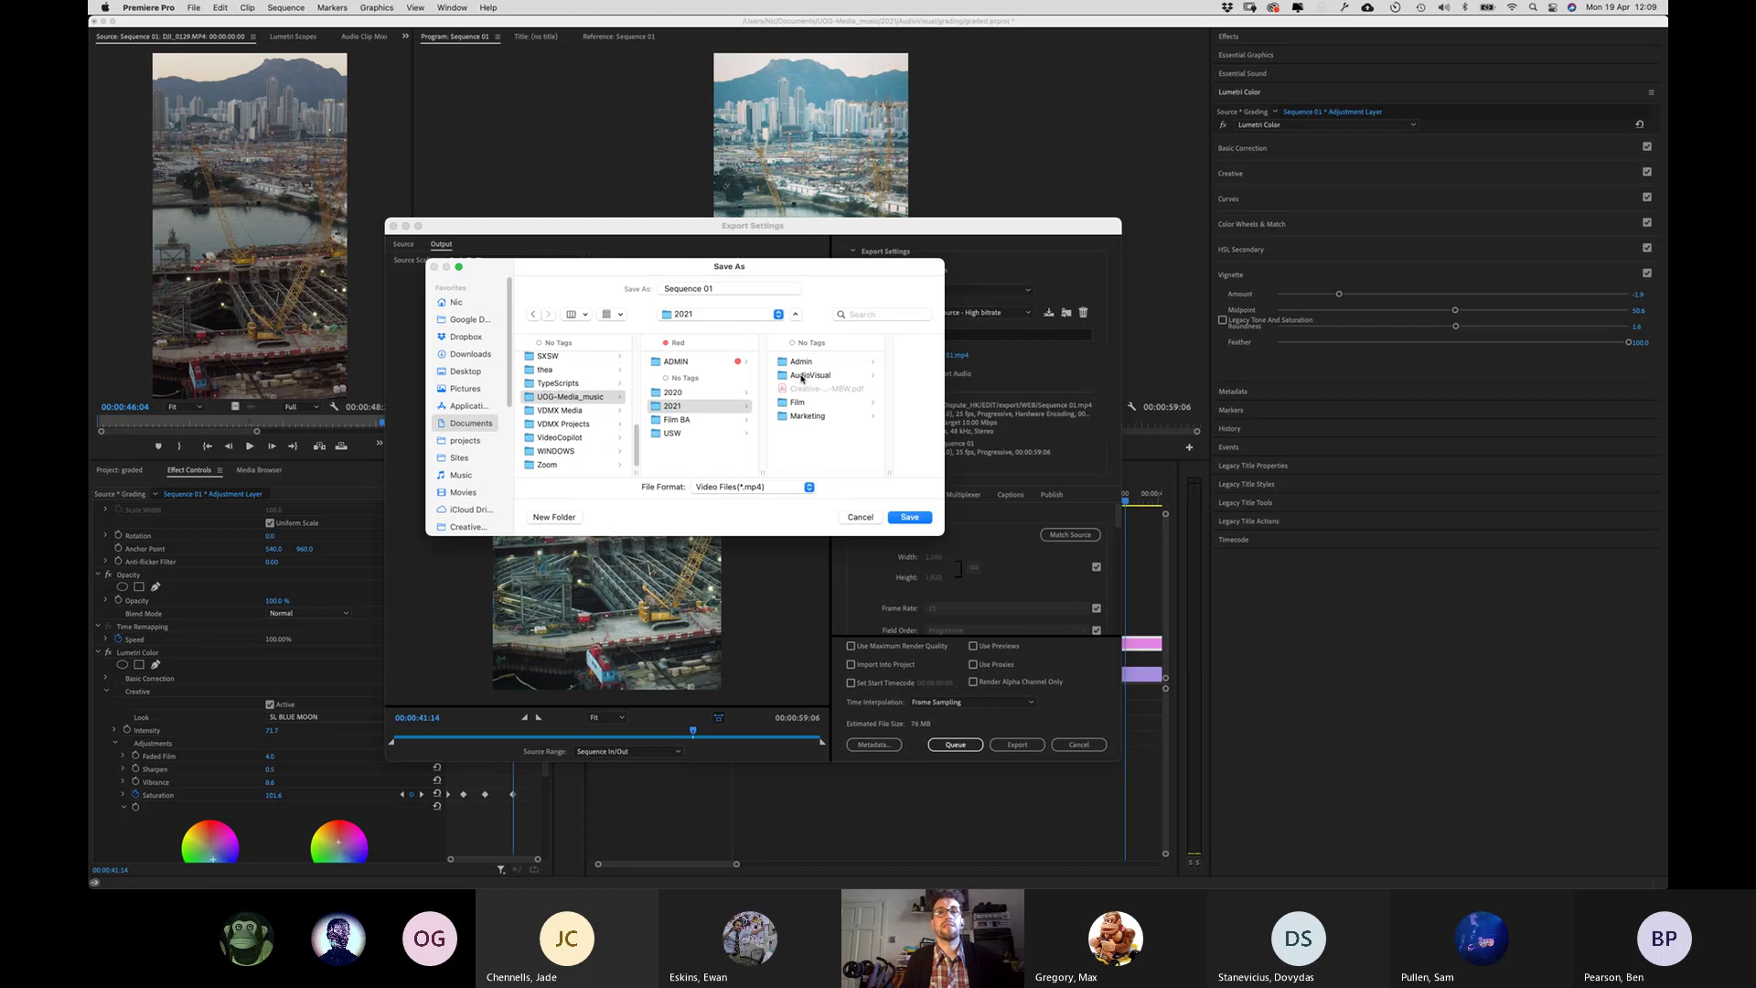
click(842, 428)
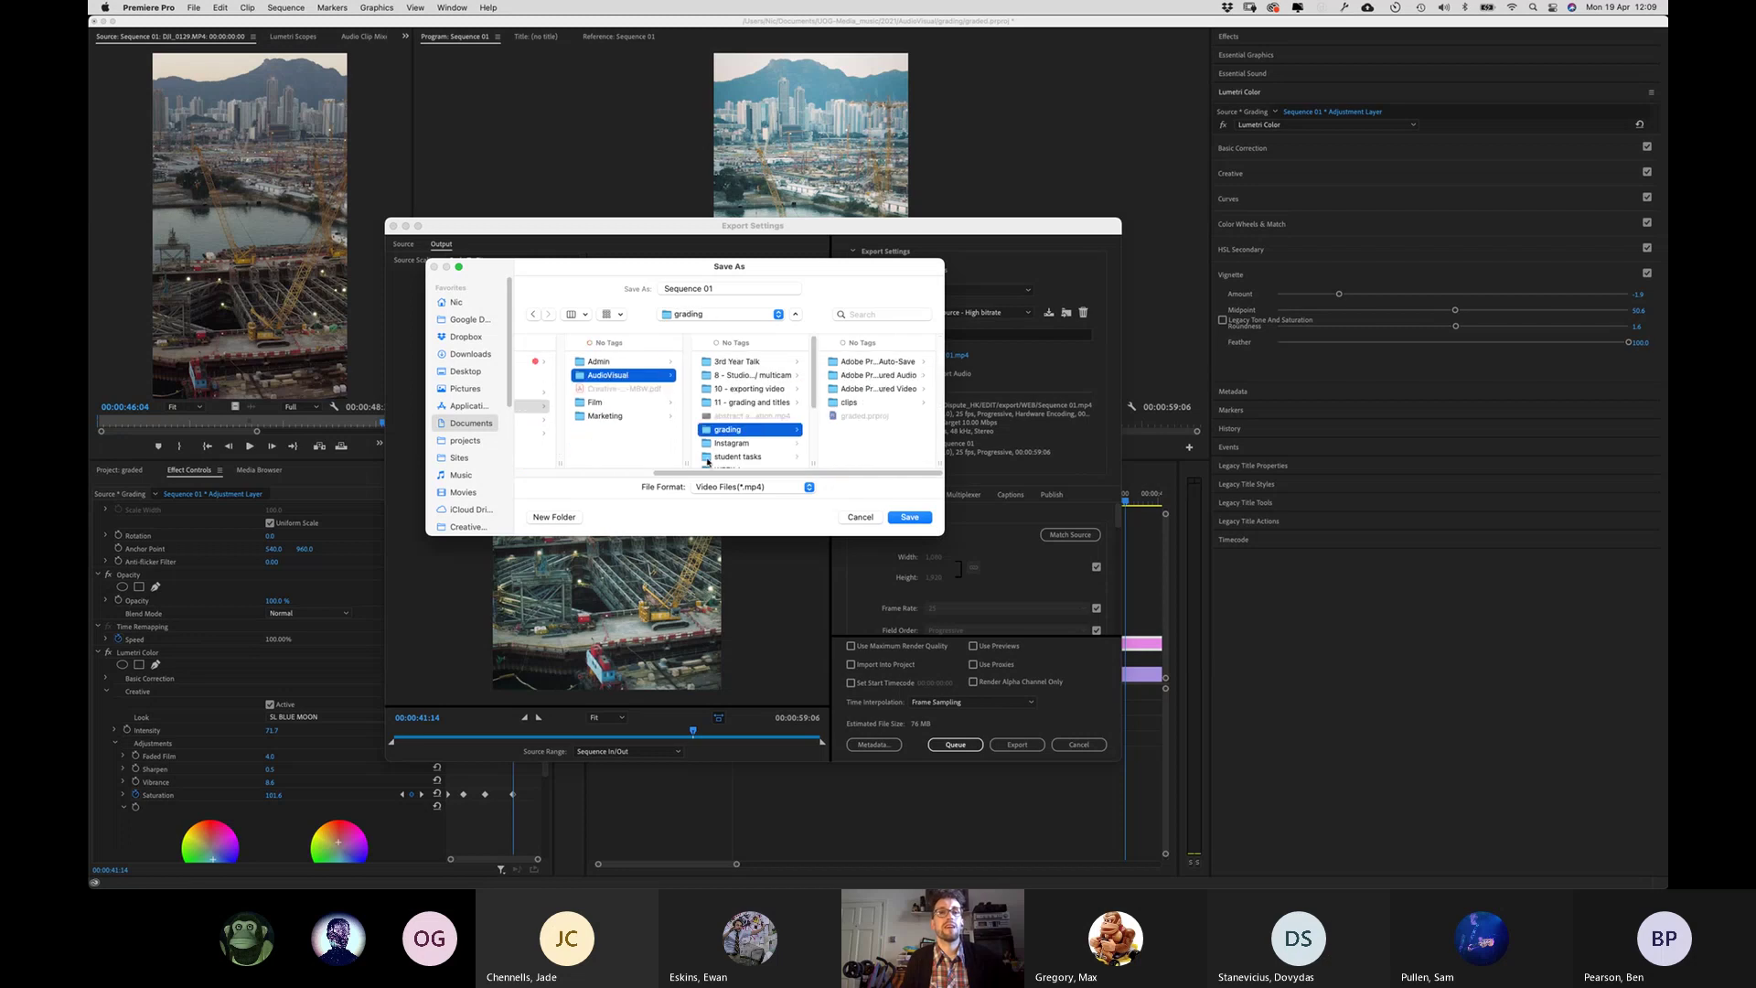
Create a new folder named EXPORTS inside the grading folder
click(577, 518)
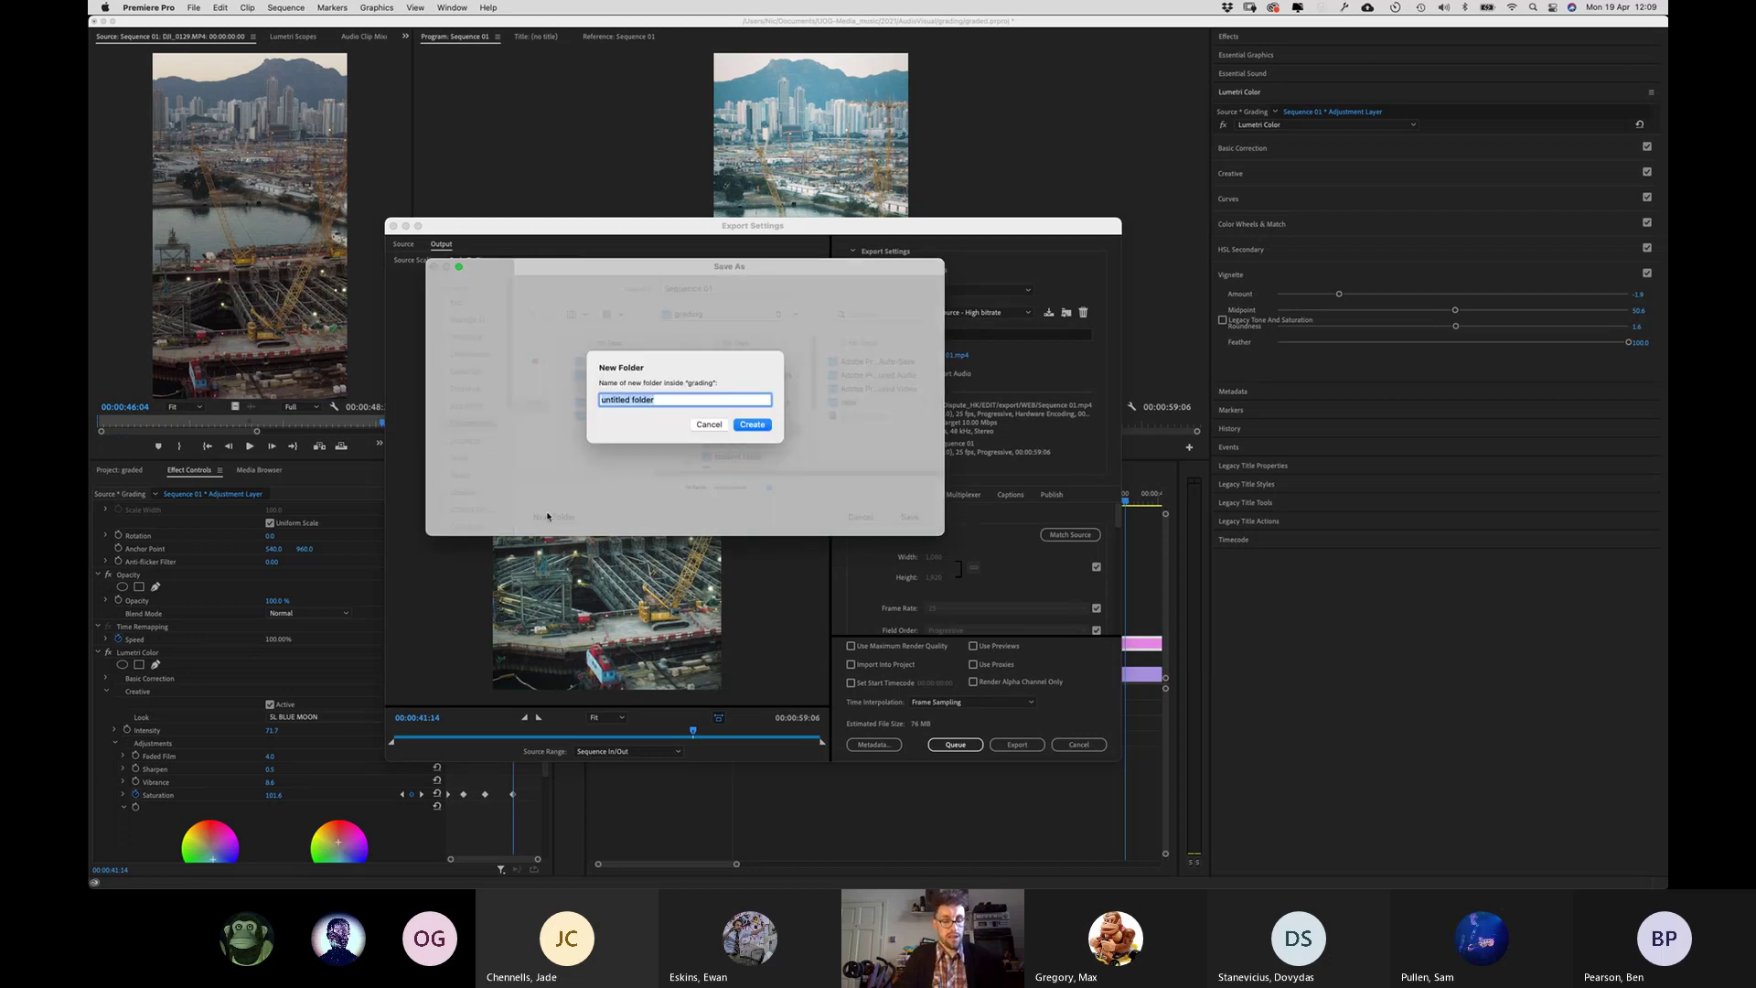
text(EXPORTS)
key(Return)
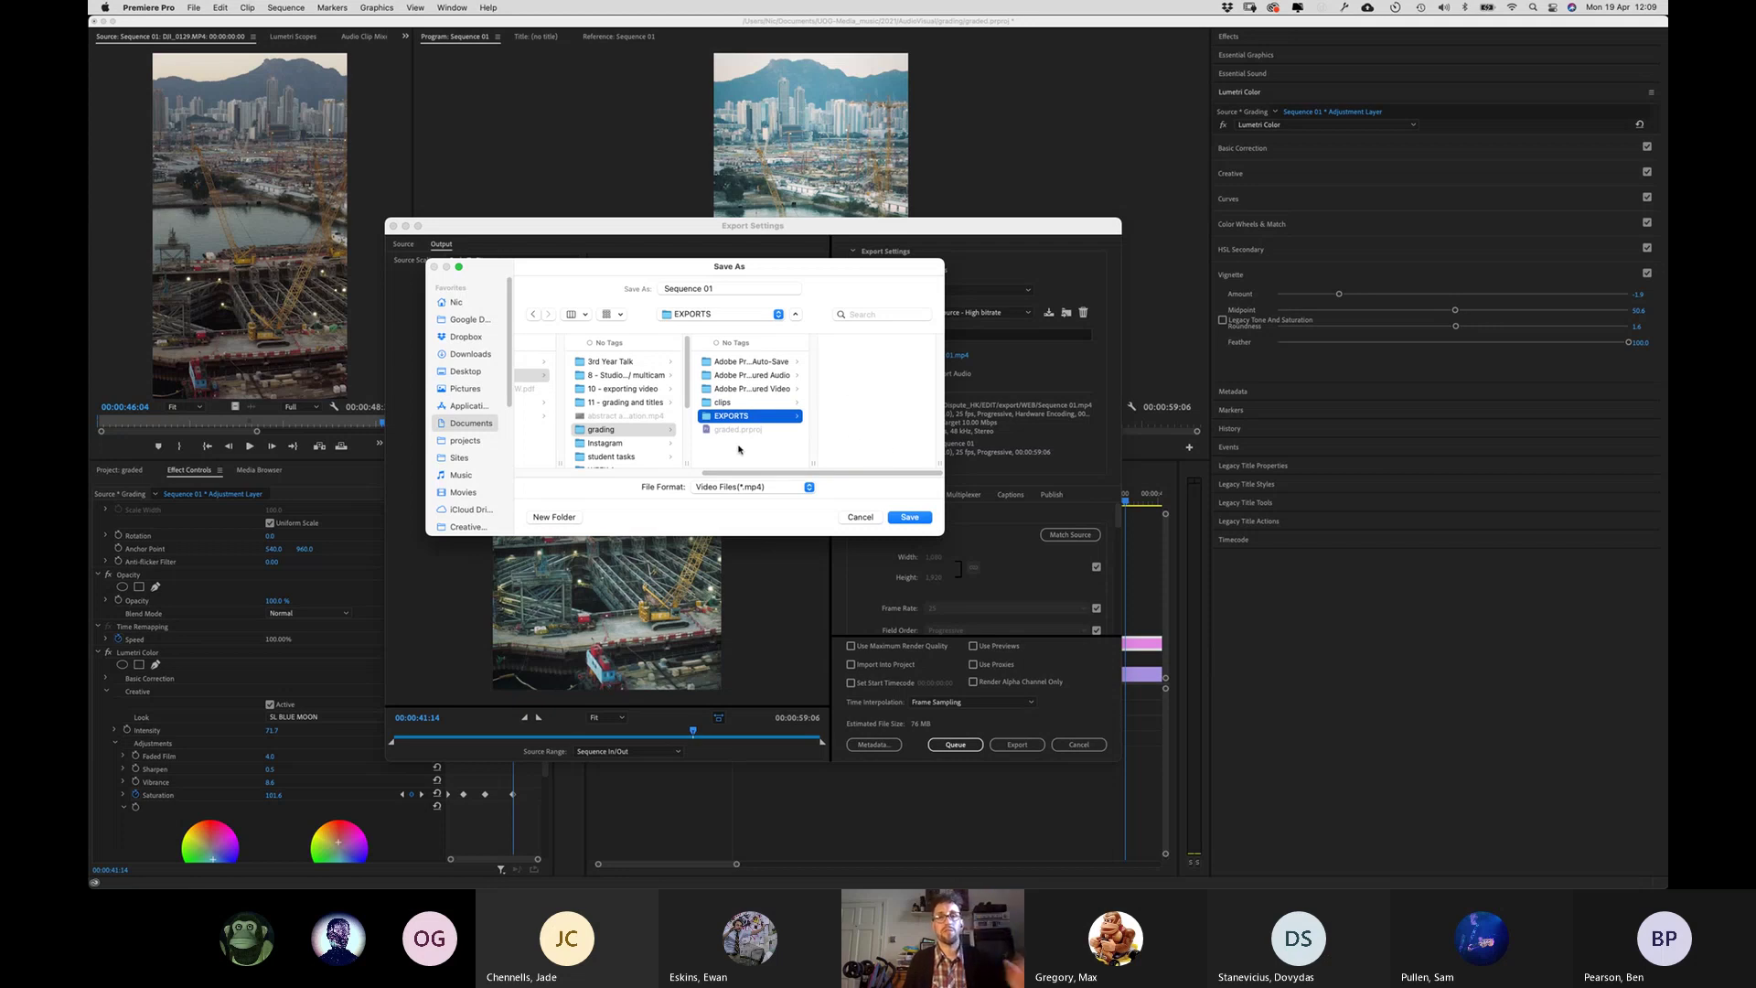
Name the output file flyhigh_graded and save this output name in the EXPORTS folder
click(726, 289)
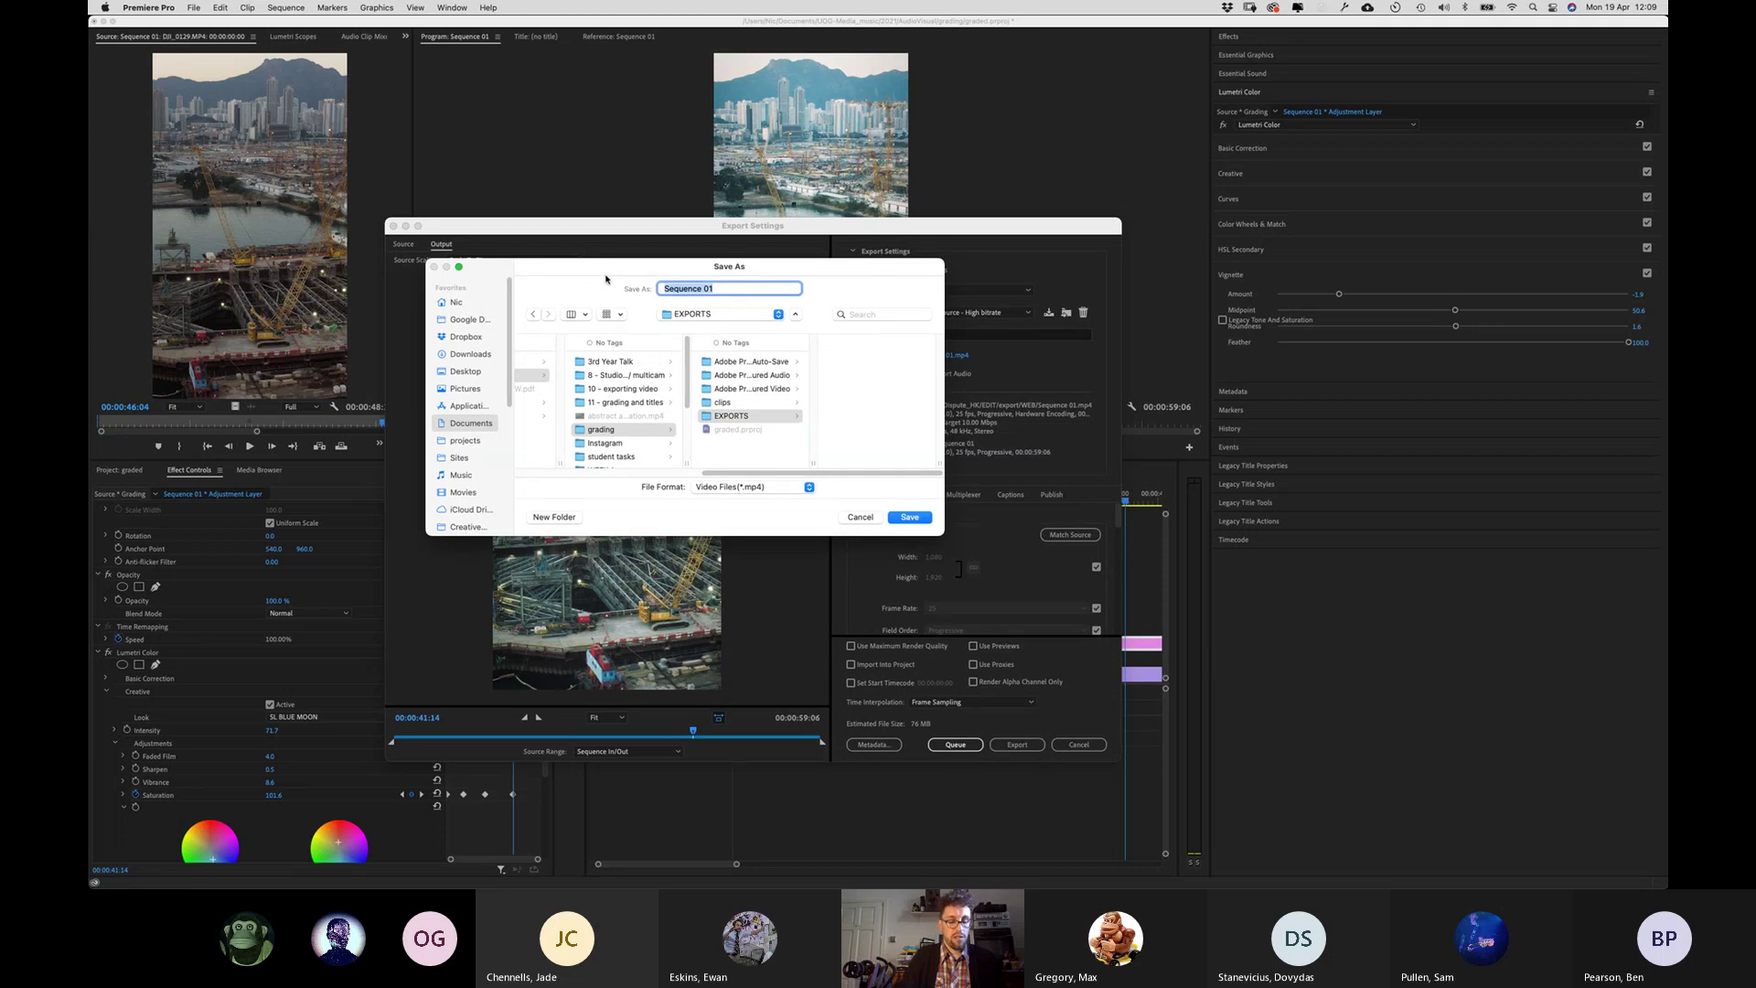
text(flyhigh)
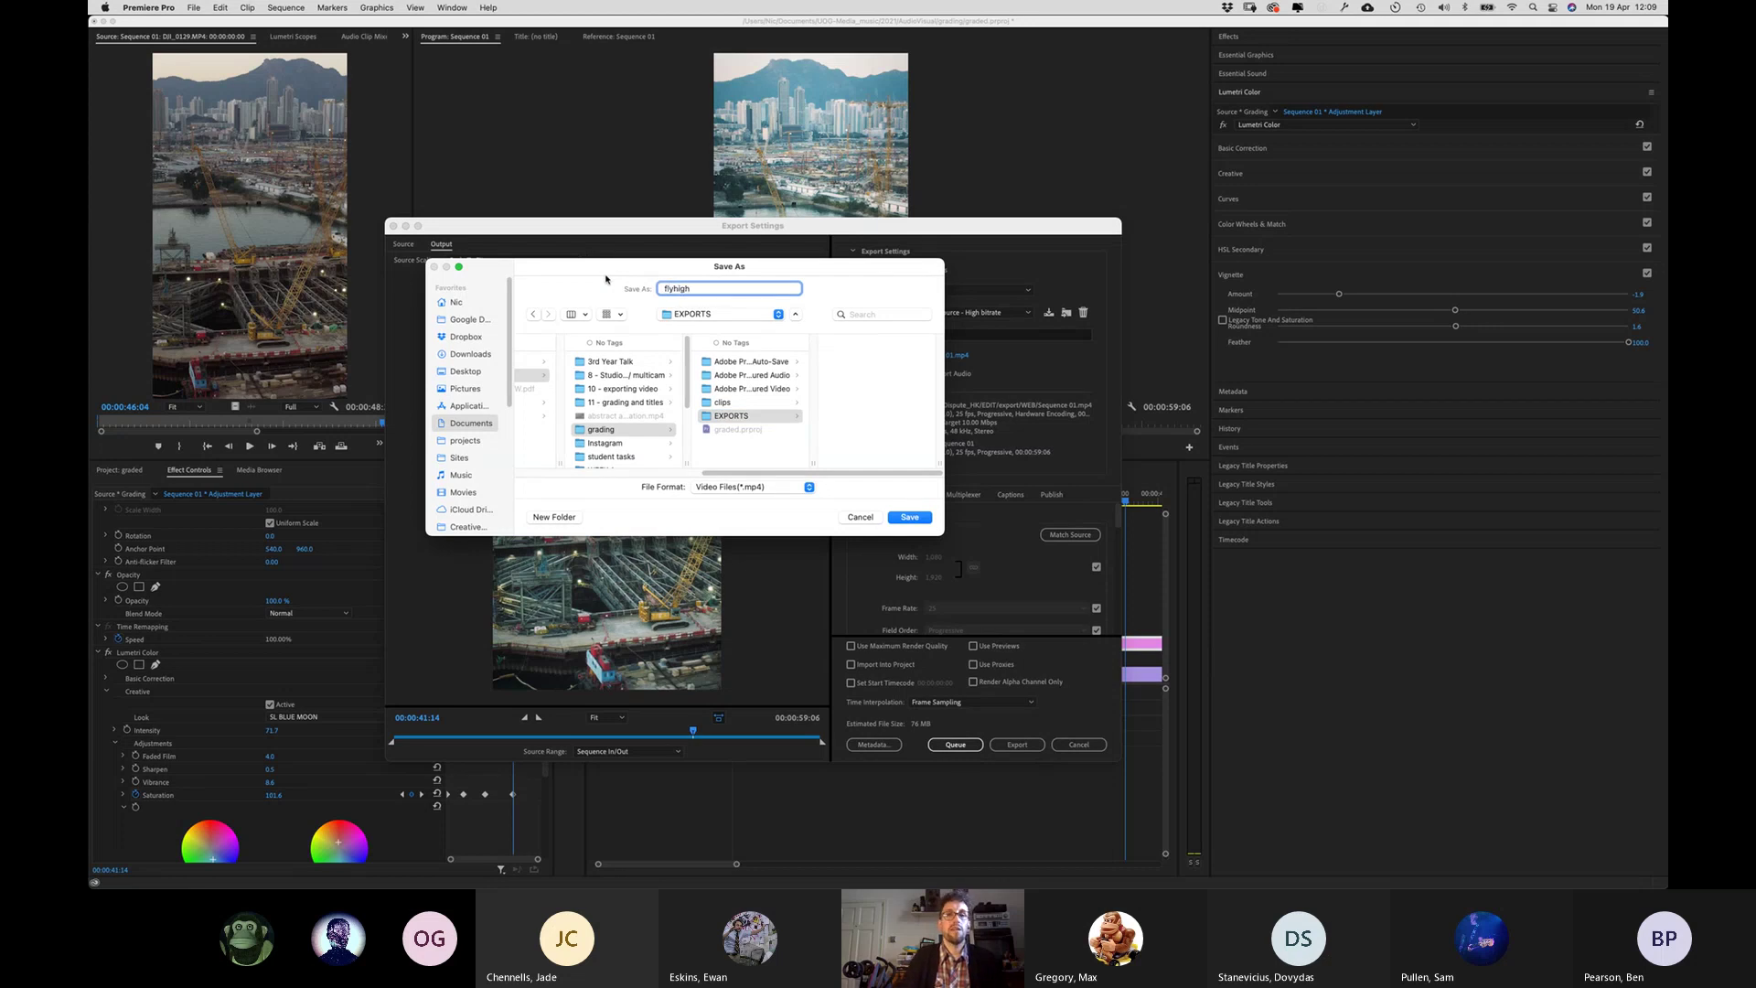
text(_graded)
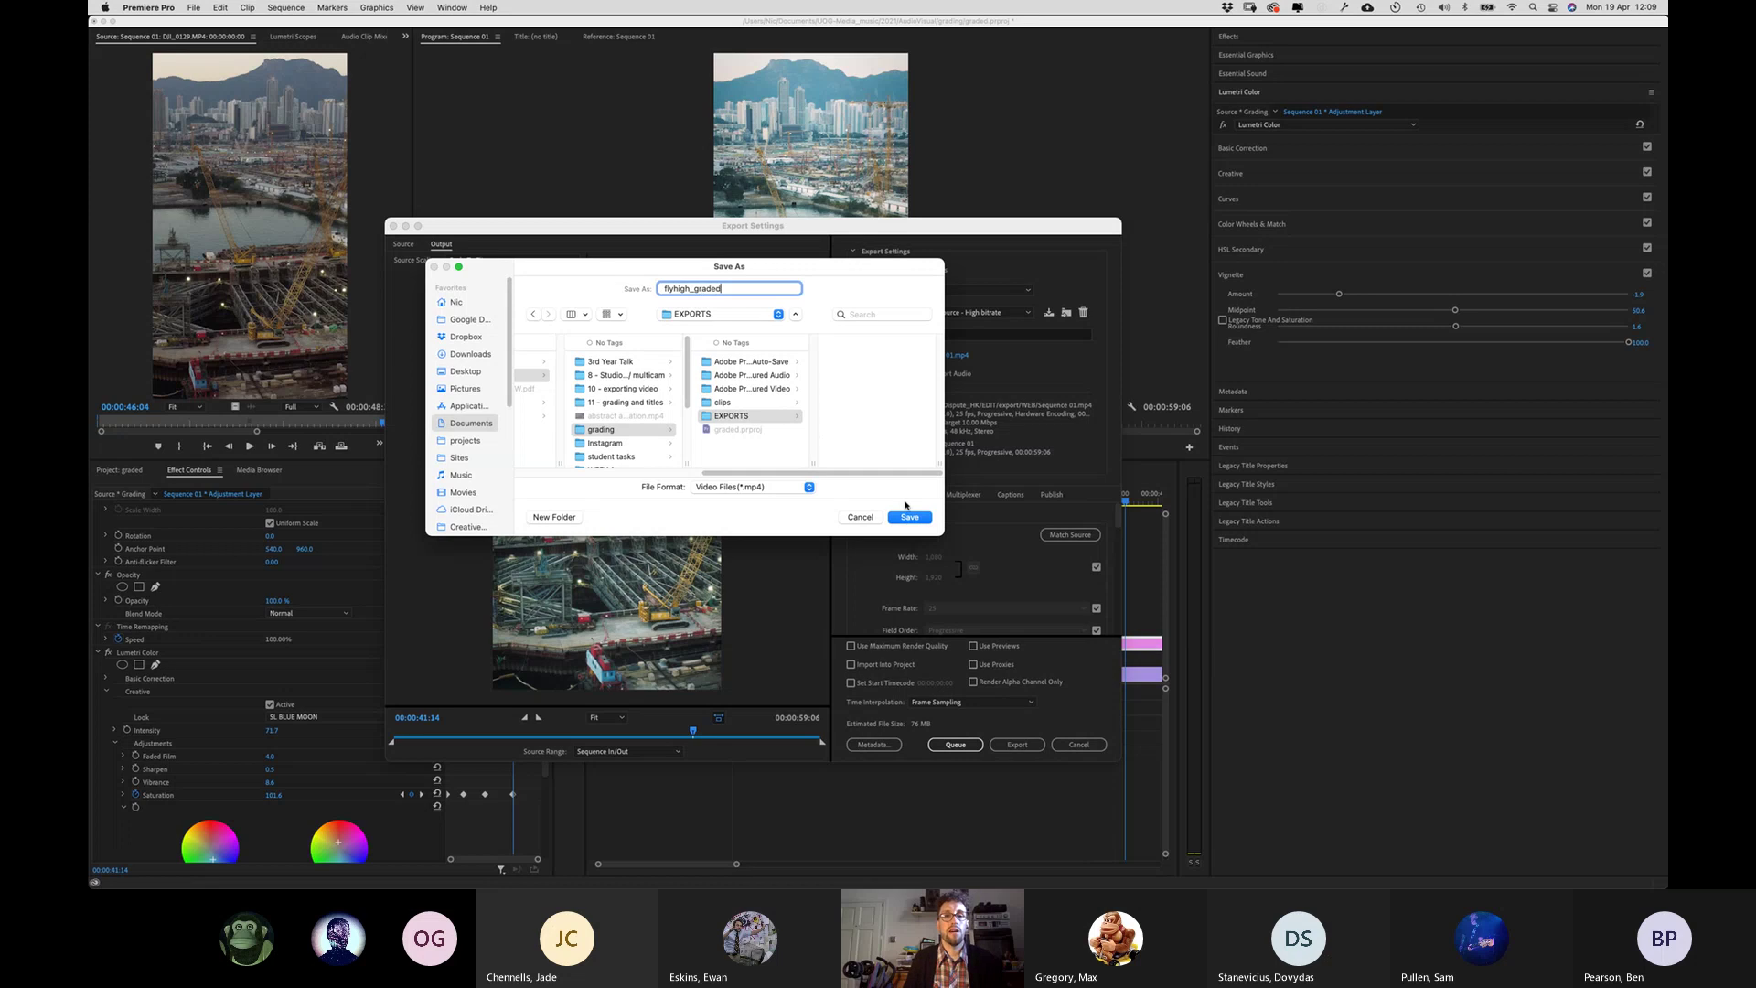
click(906, 517)
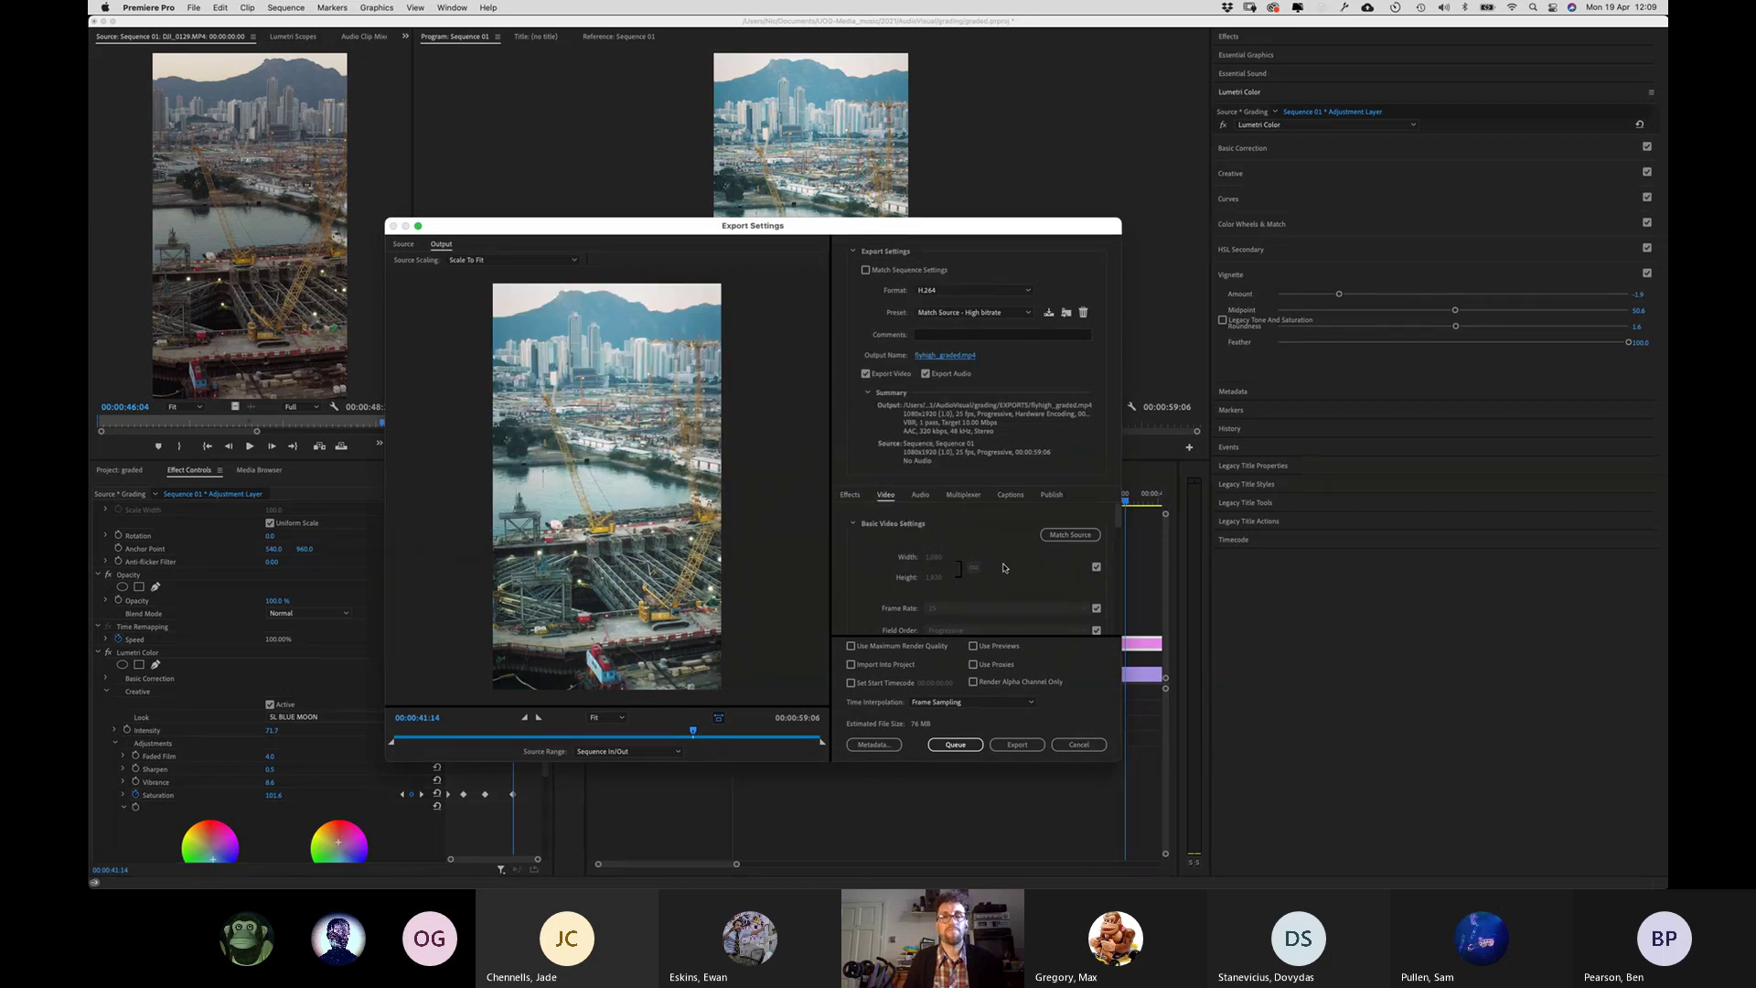
Review the export's video encoding settings and select AAC as the audio codec
scroll(1006, 560, down, 5)
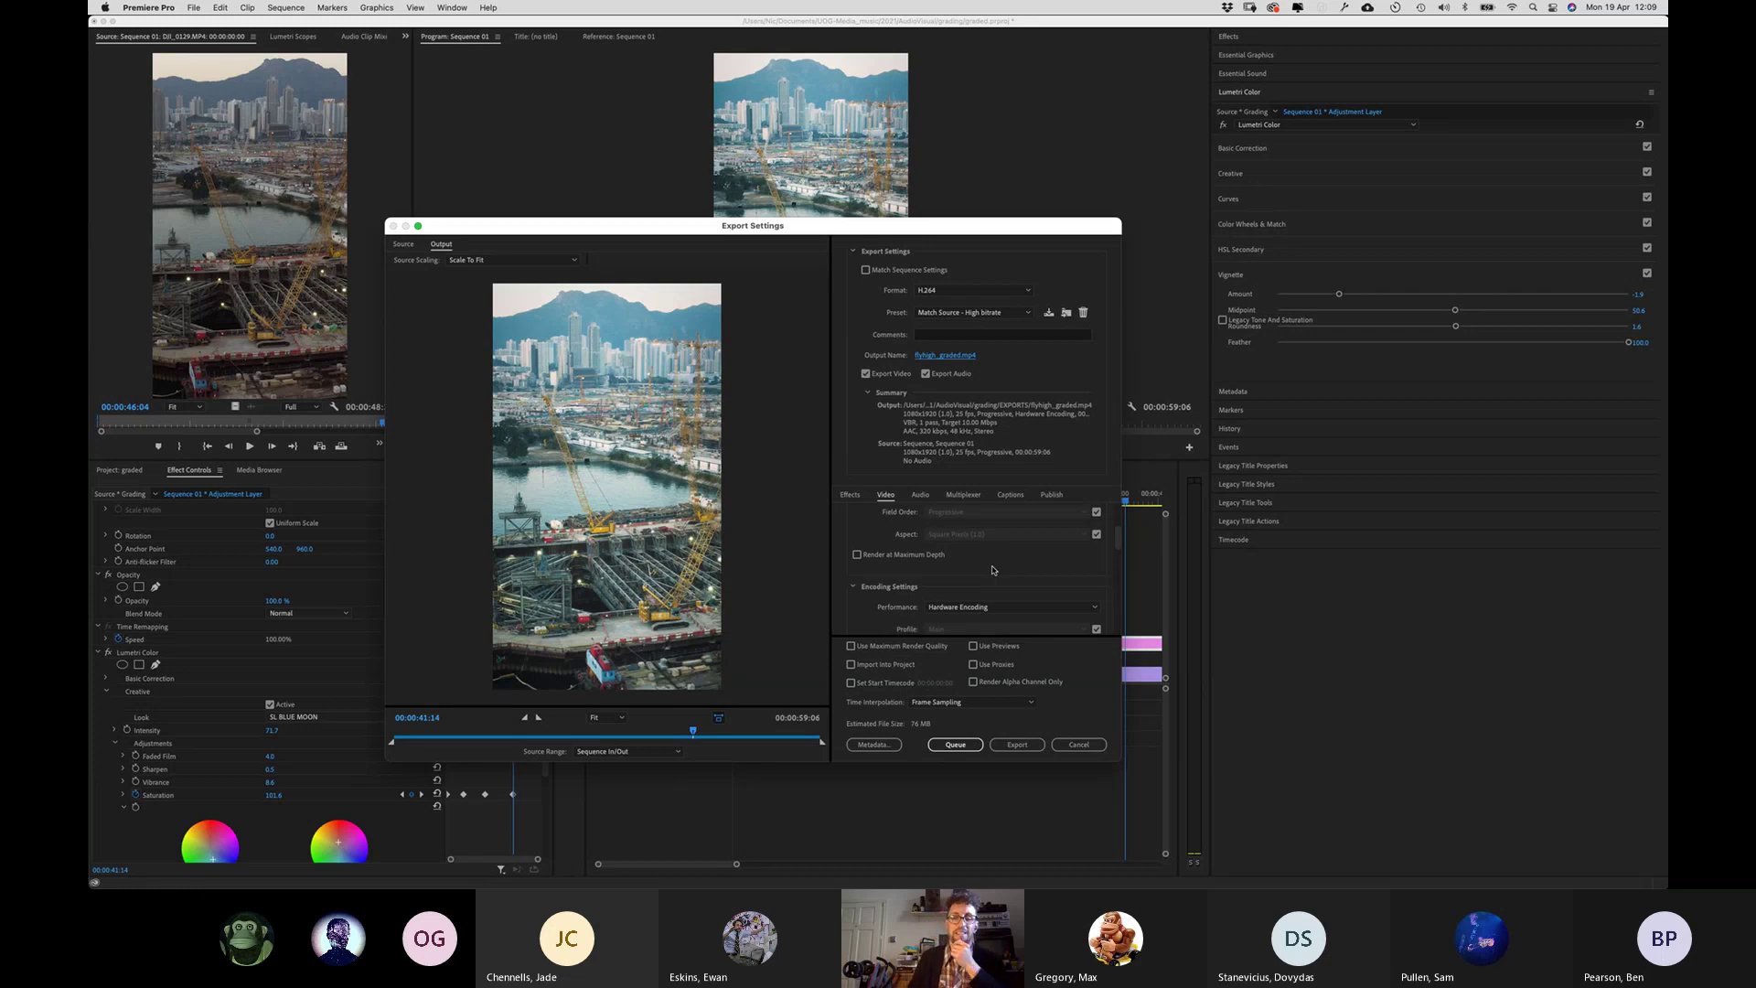
scroll(992, 544, down, 2)
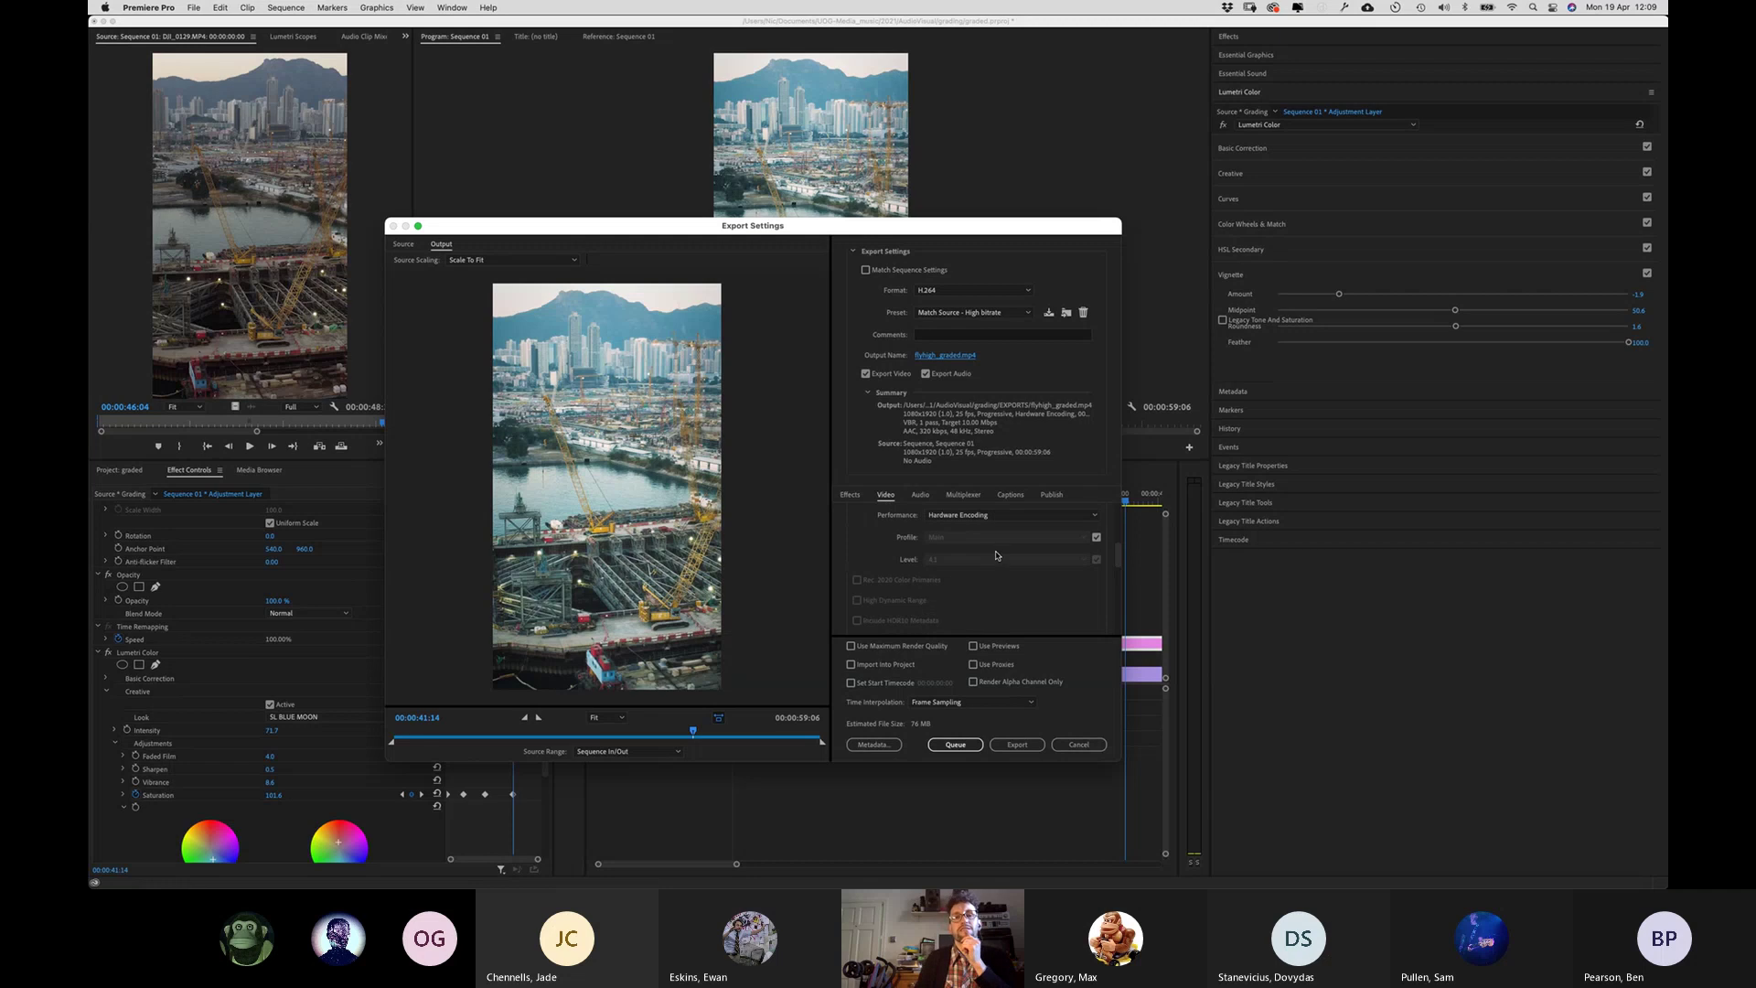
scroll(996, 555, up, 5)
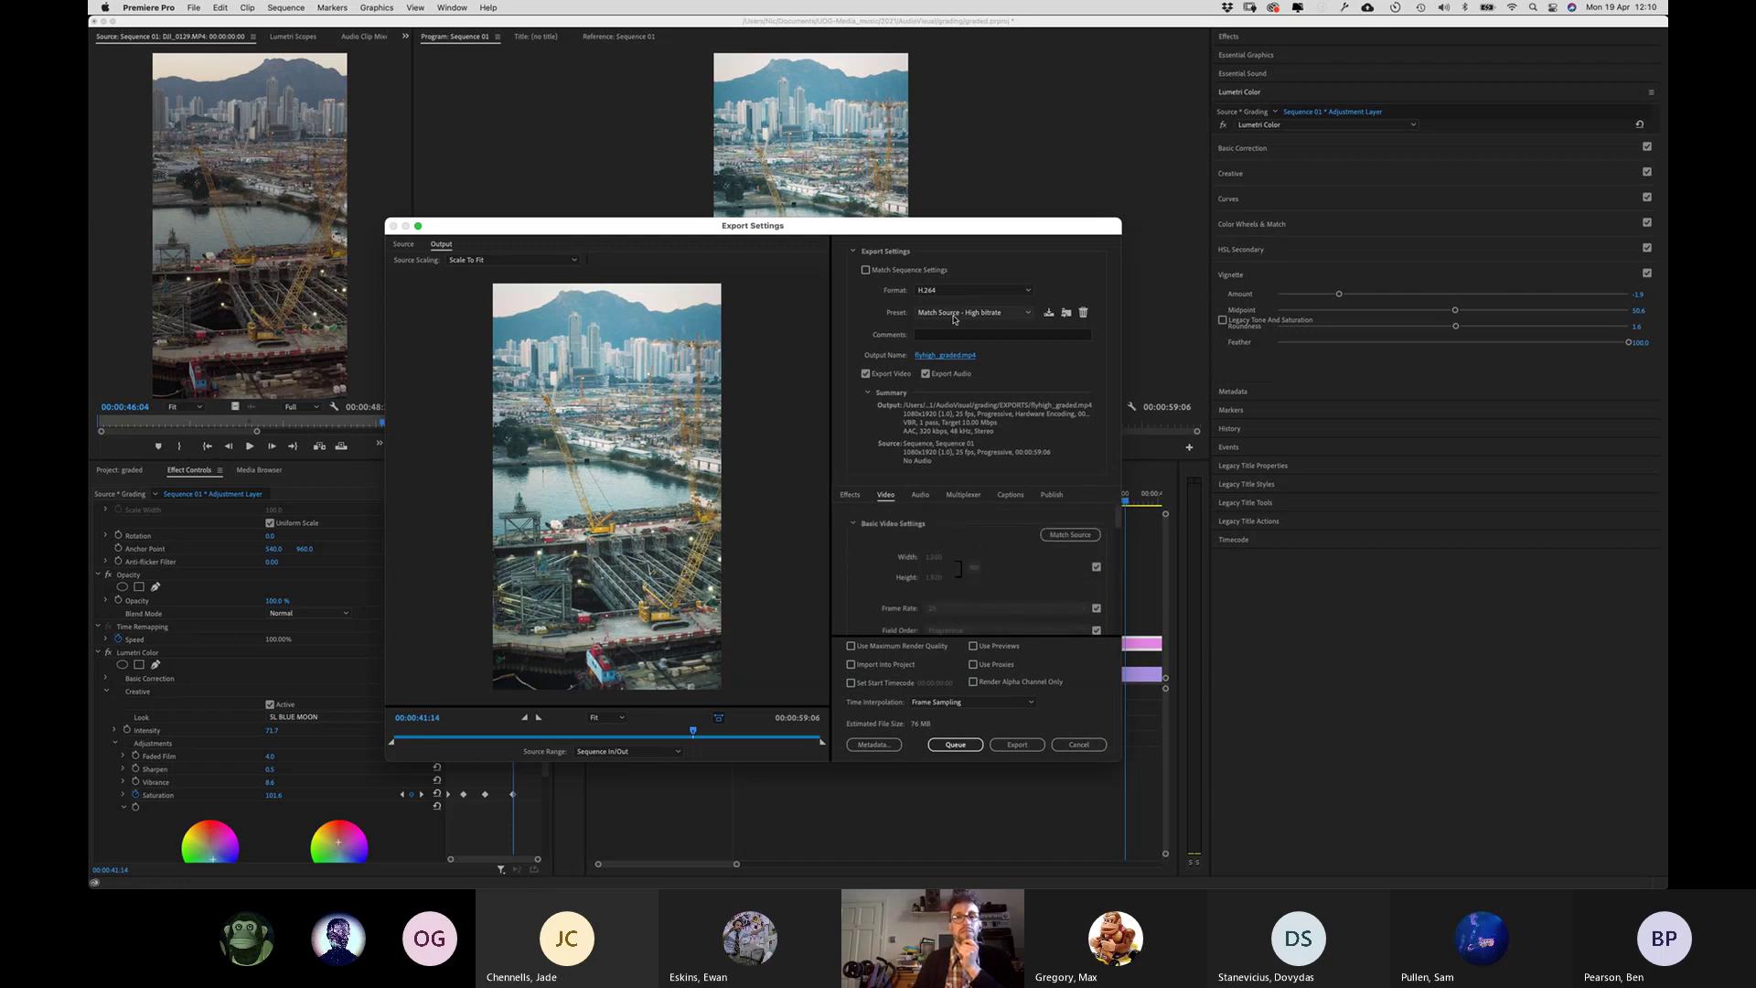
click(921, 495)
click(924, 596)
click(926, 586)
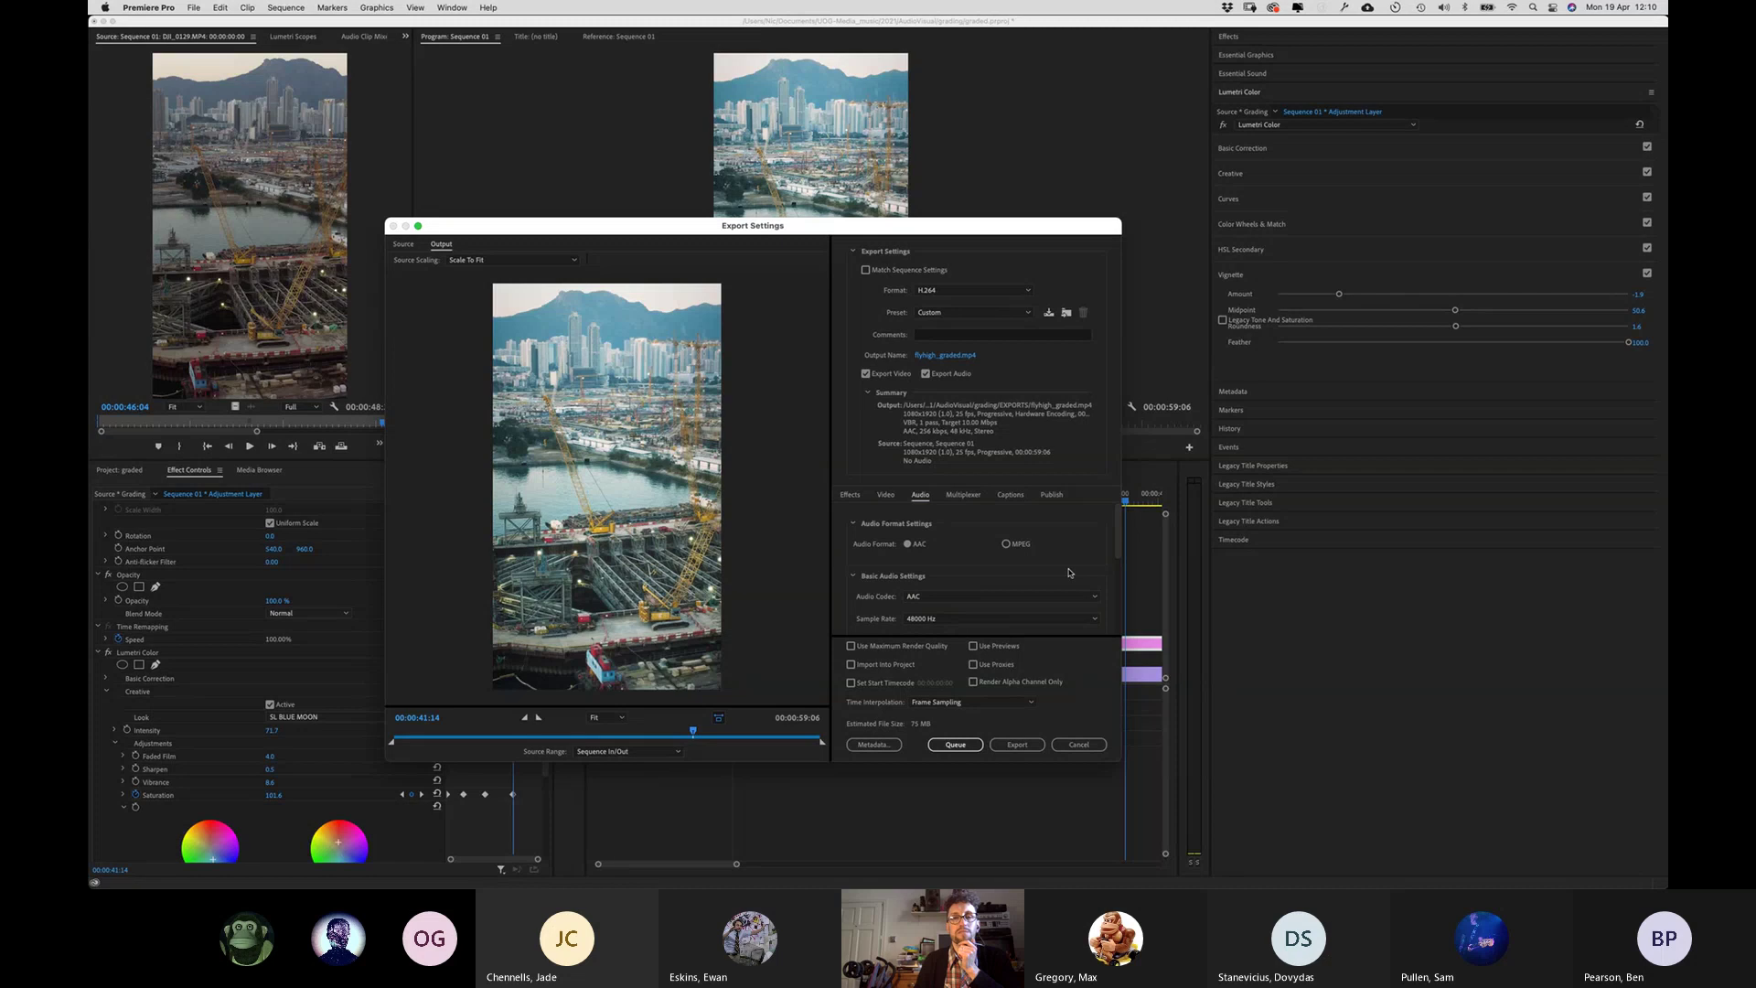
Keep the export's audio sample rate at 48000 Hz and check the audio quality and bitrate settings
scroll(1120, 563, down, 1)
scroll(1118, 568, down, 1)
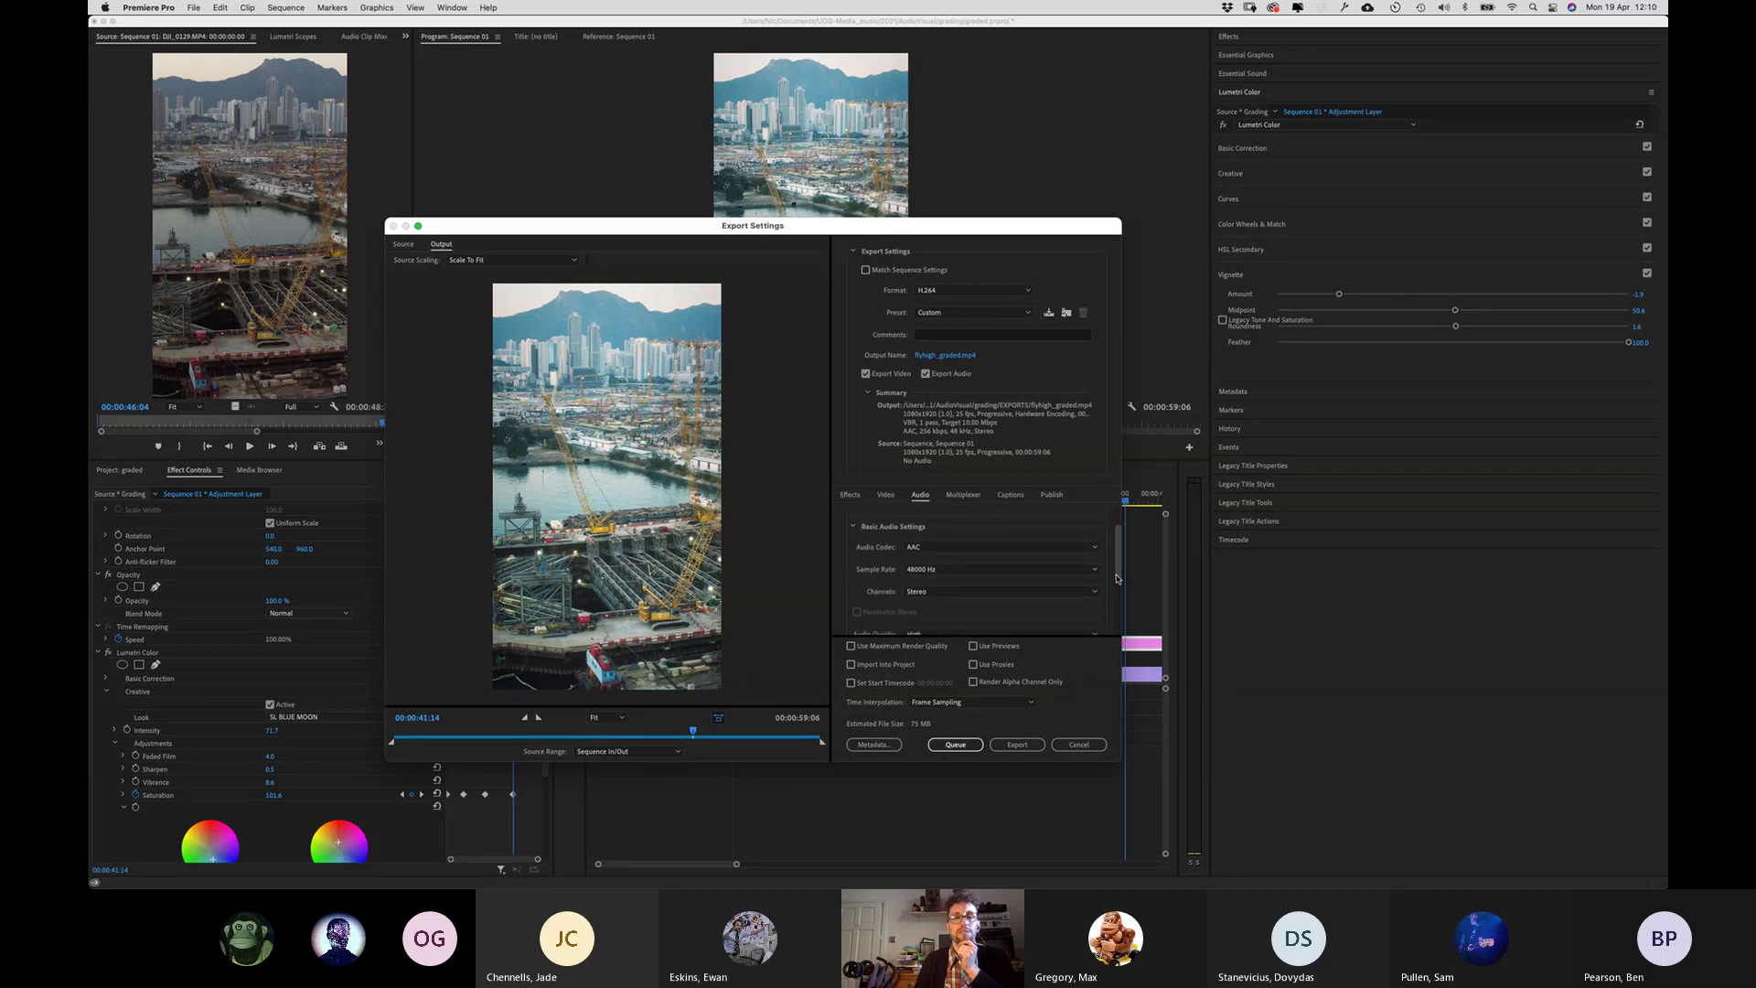
scroll(1115, 571, down, 3)
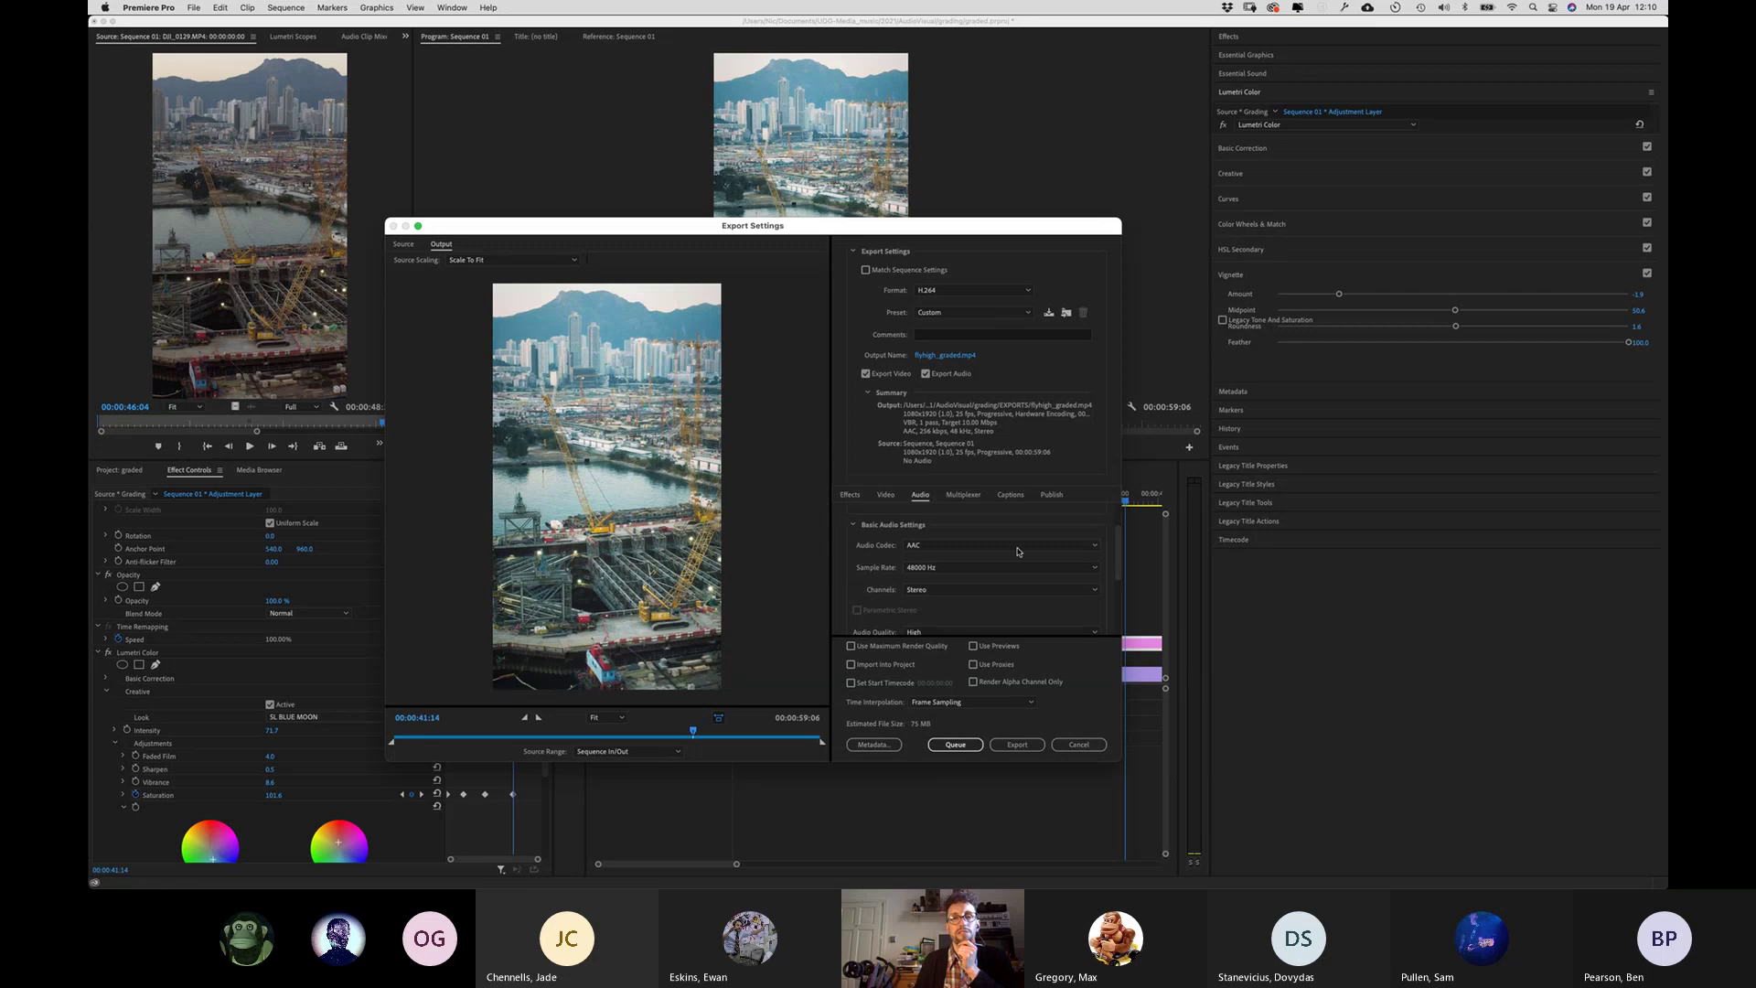
click(951, 569)
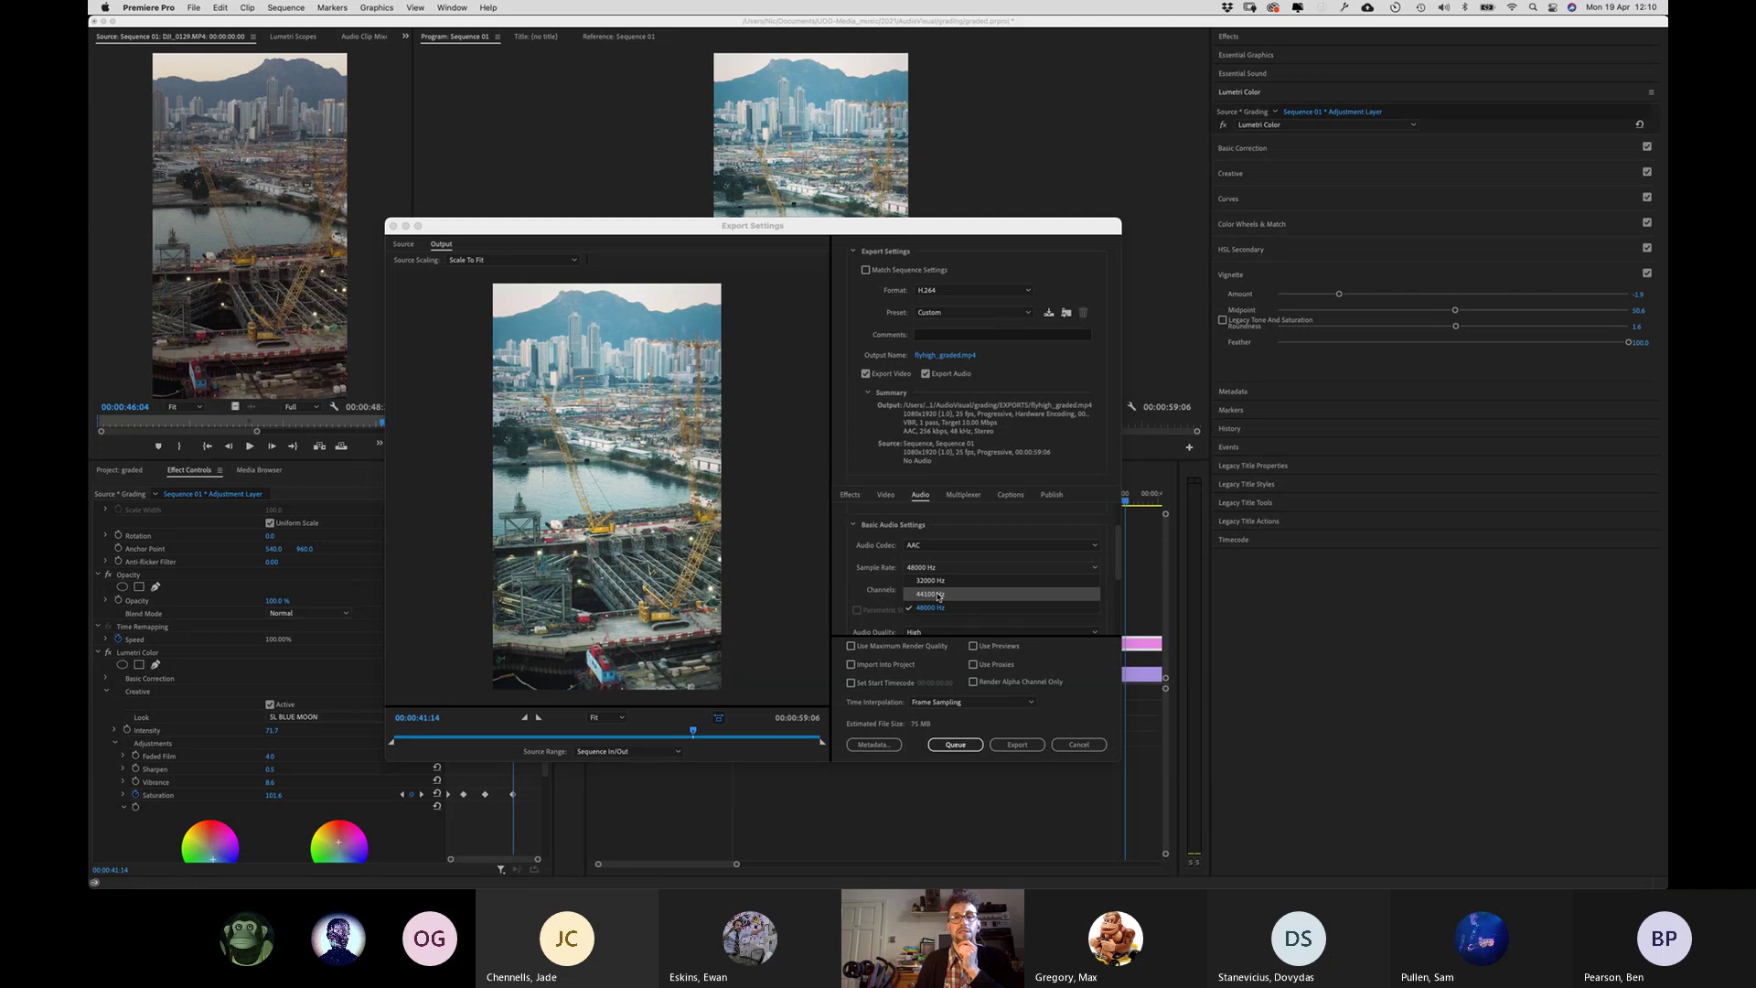
click(930, 607)
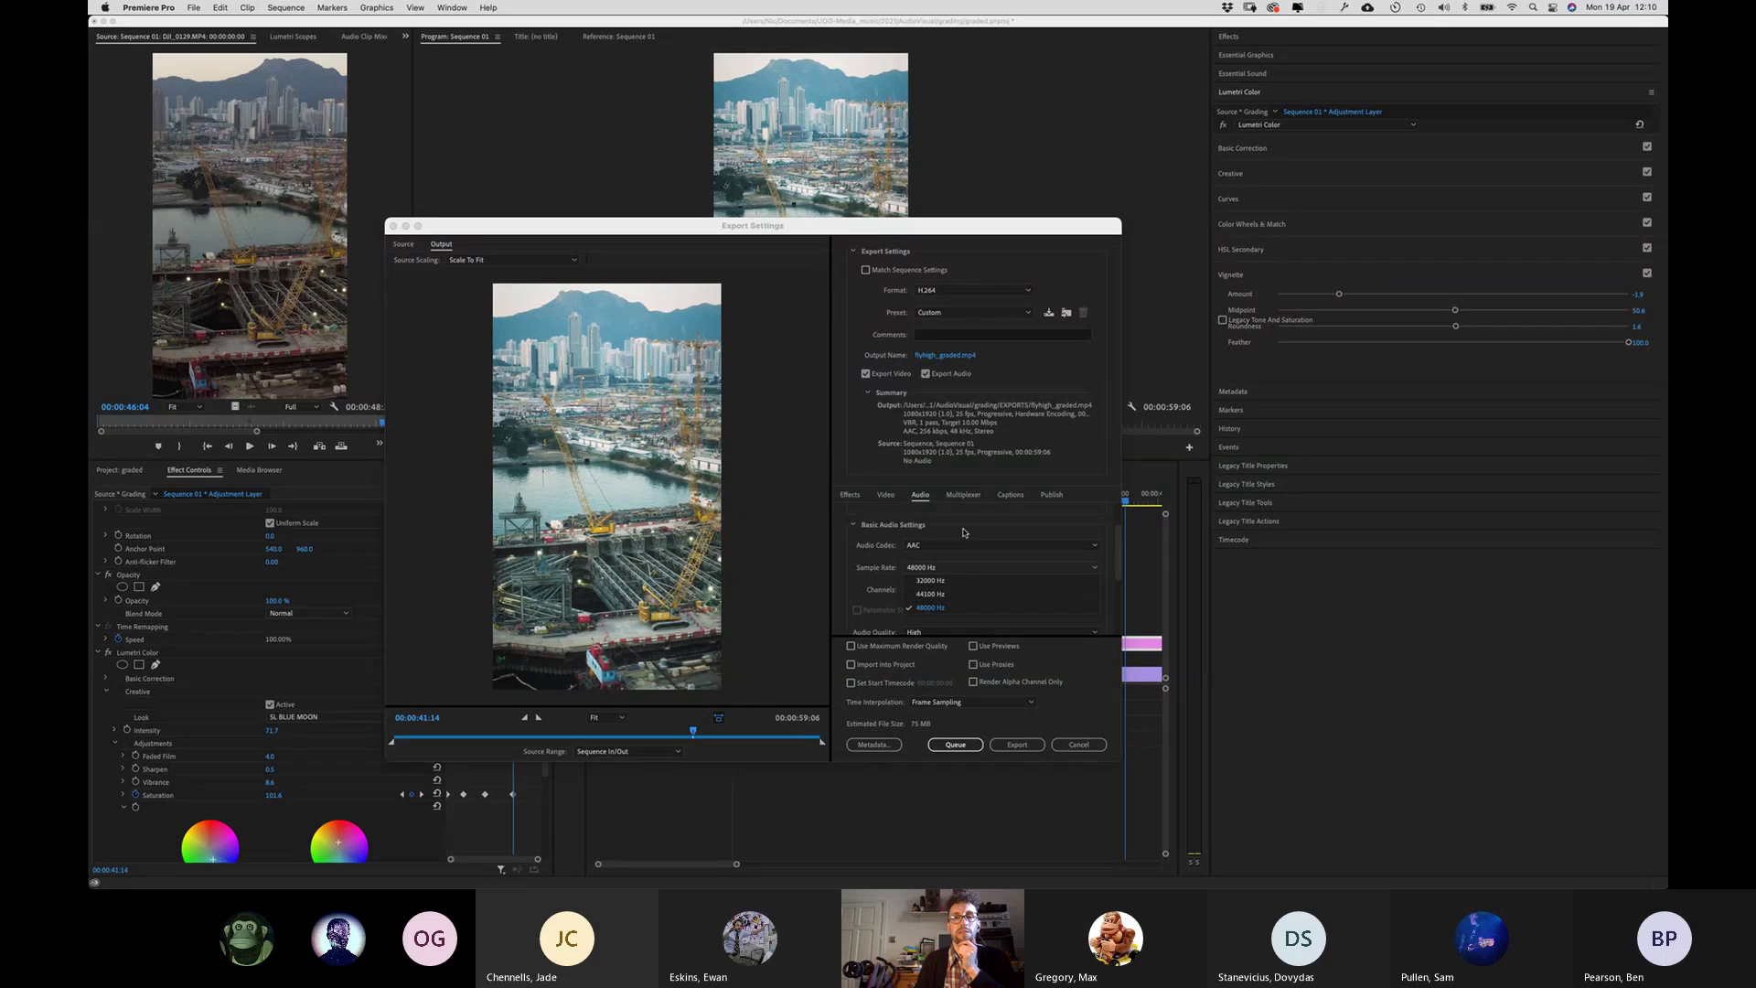
scroll(935, 615, down, 5)
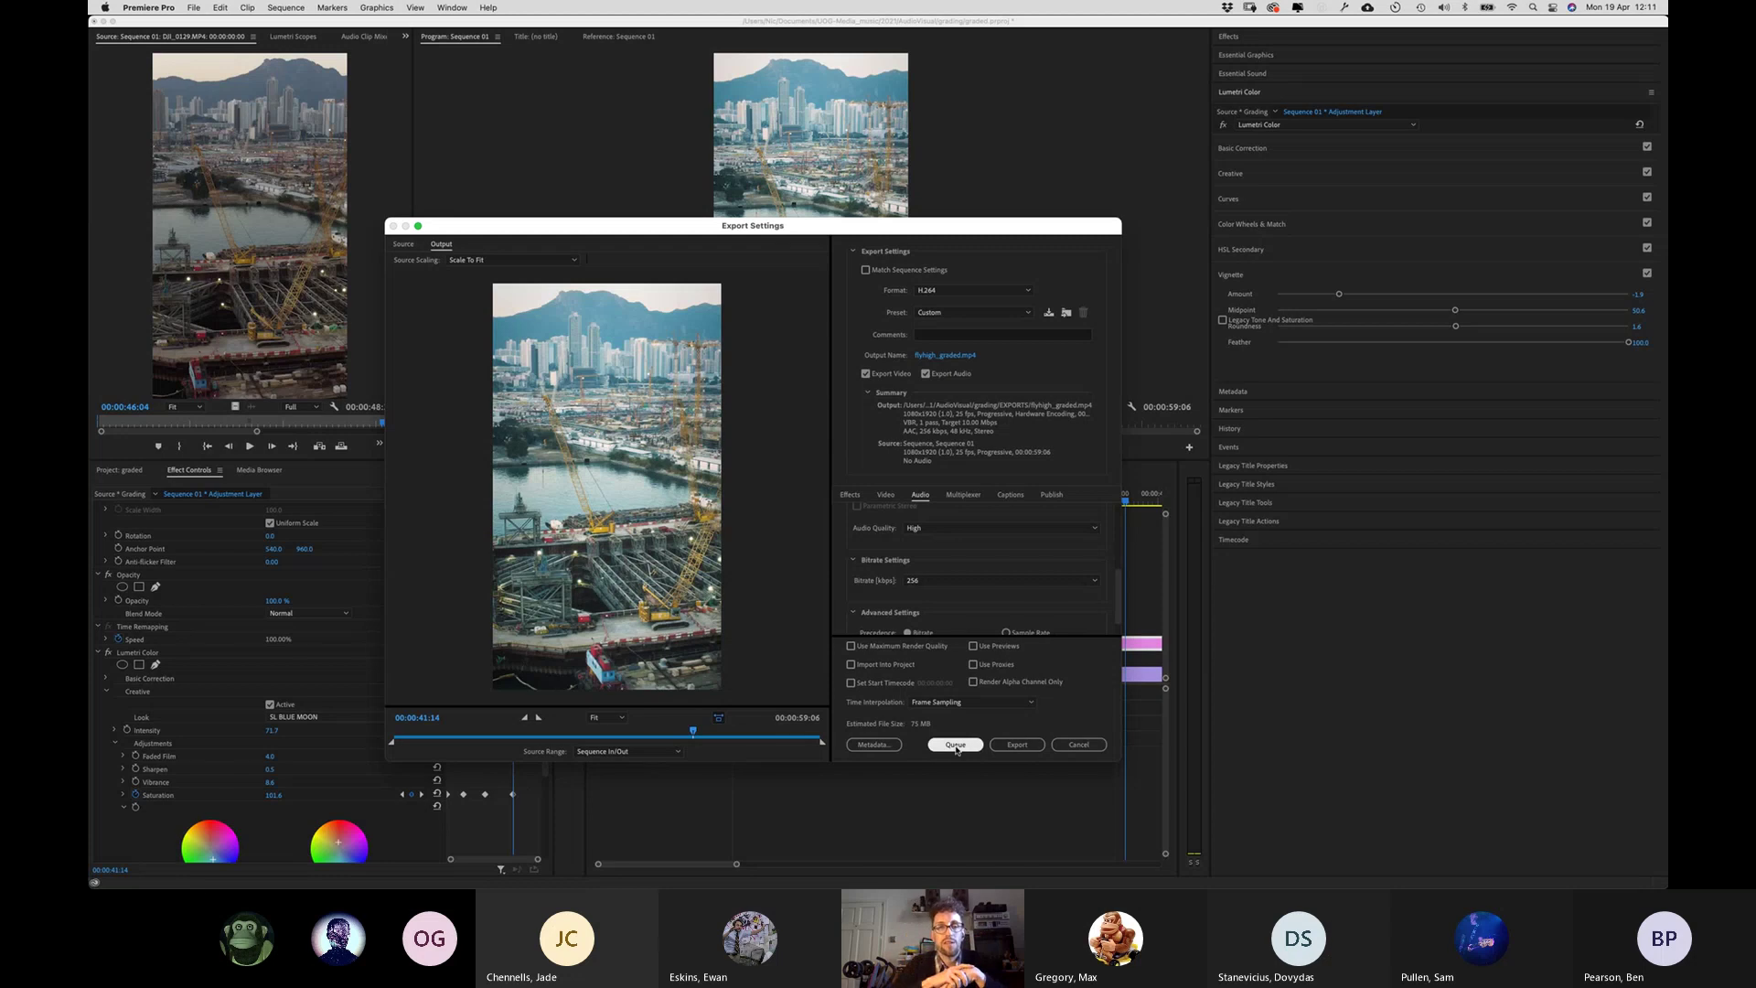
Start exporting the sequence directly, and cancel both the encoding and the export settings
click(1018, 746)
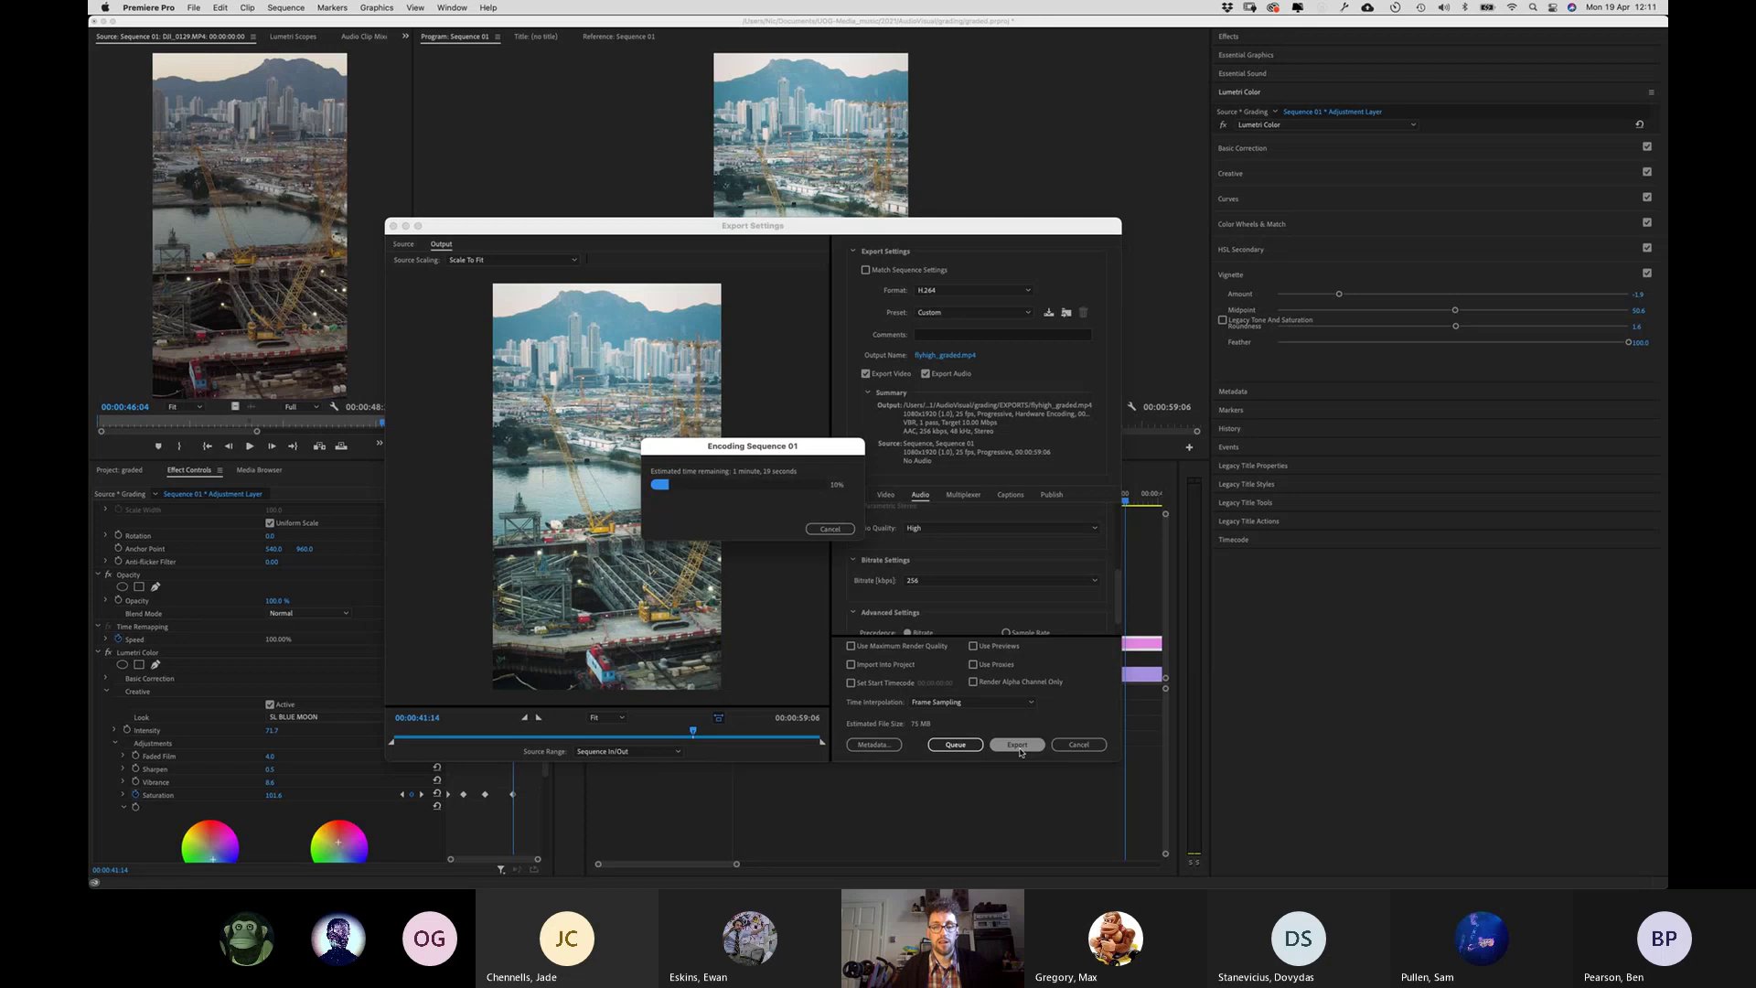
click(829, 529)
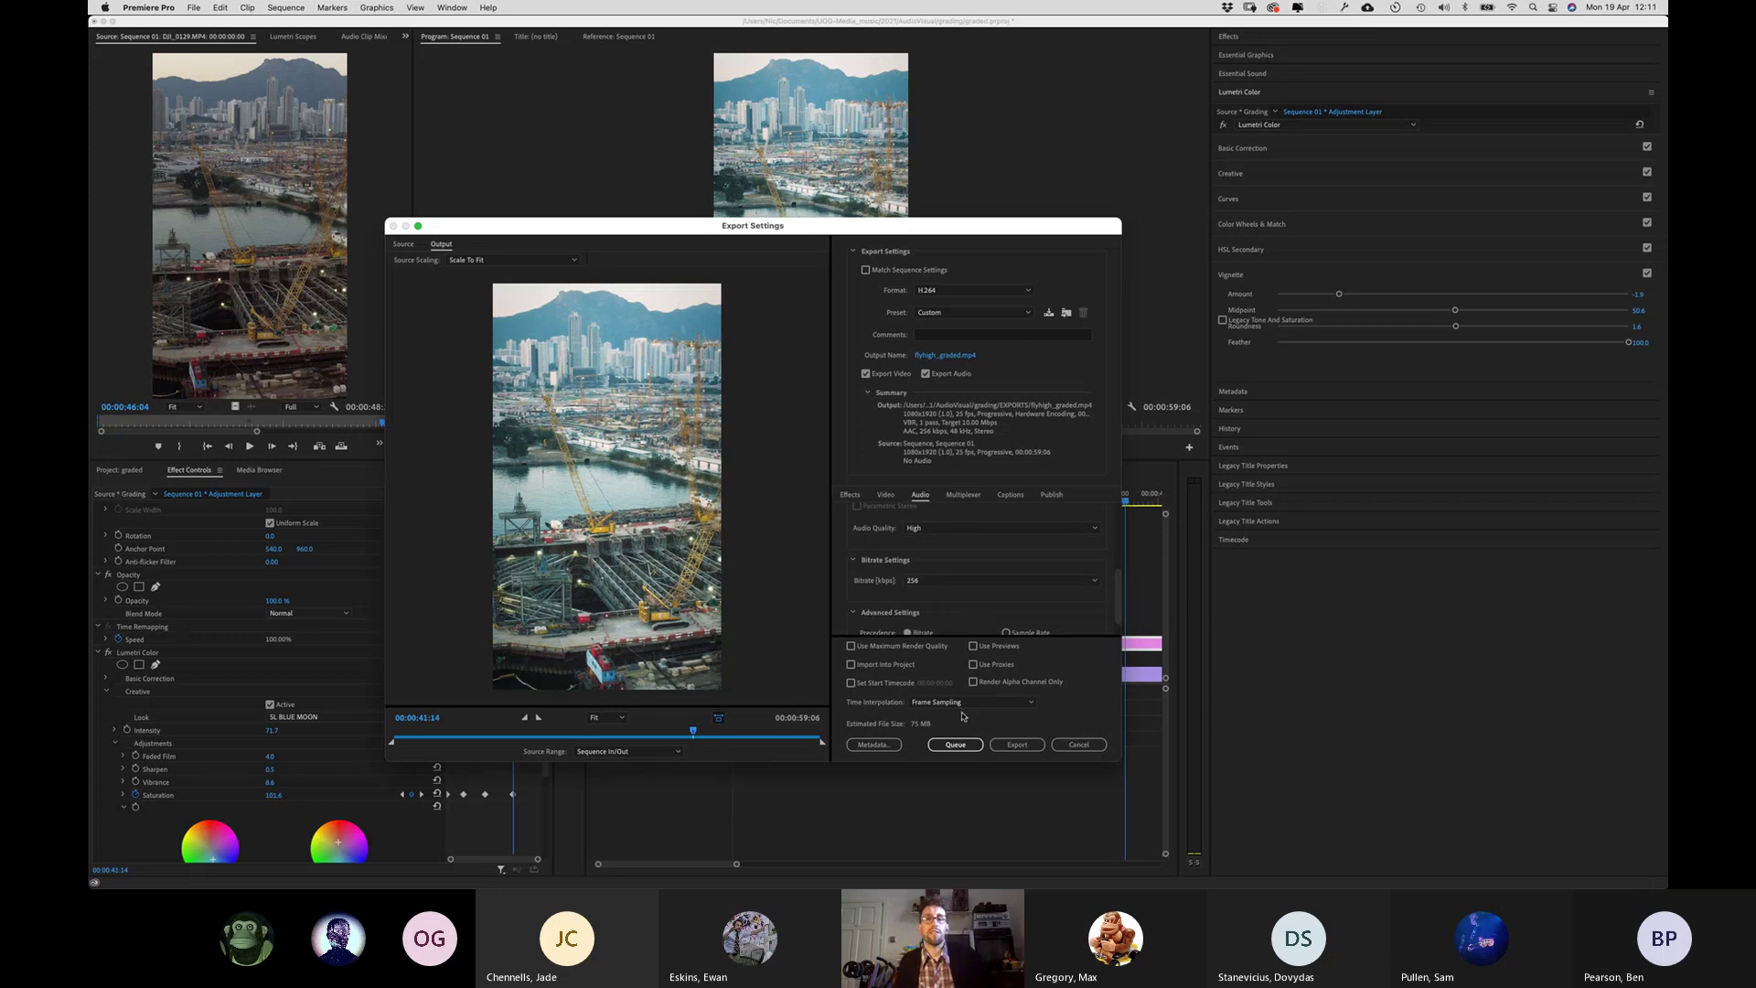
click(1079, 745)
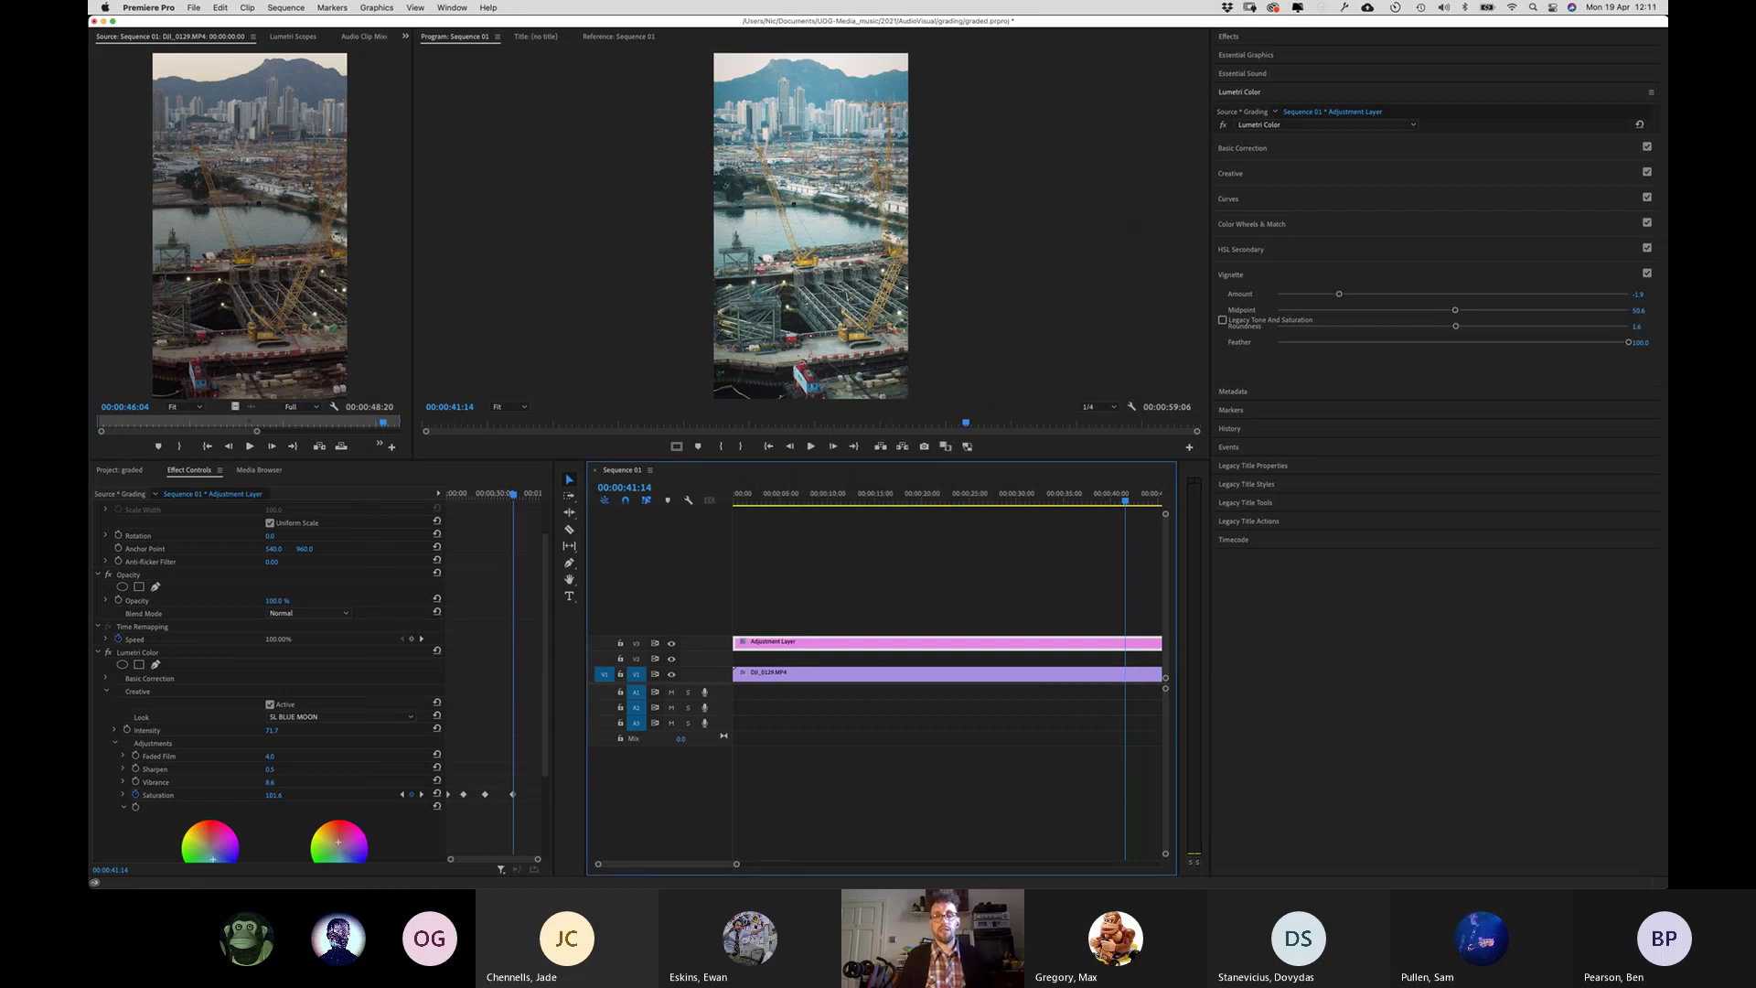
Switch from Premiere Pro to another open application
key(super+Tab)
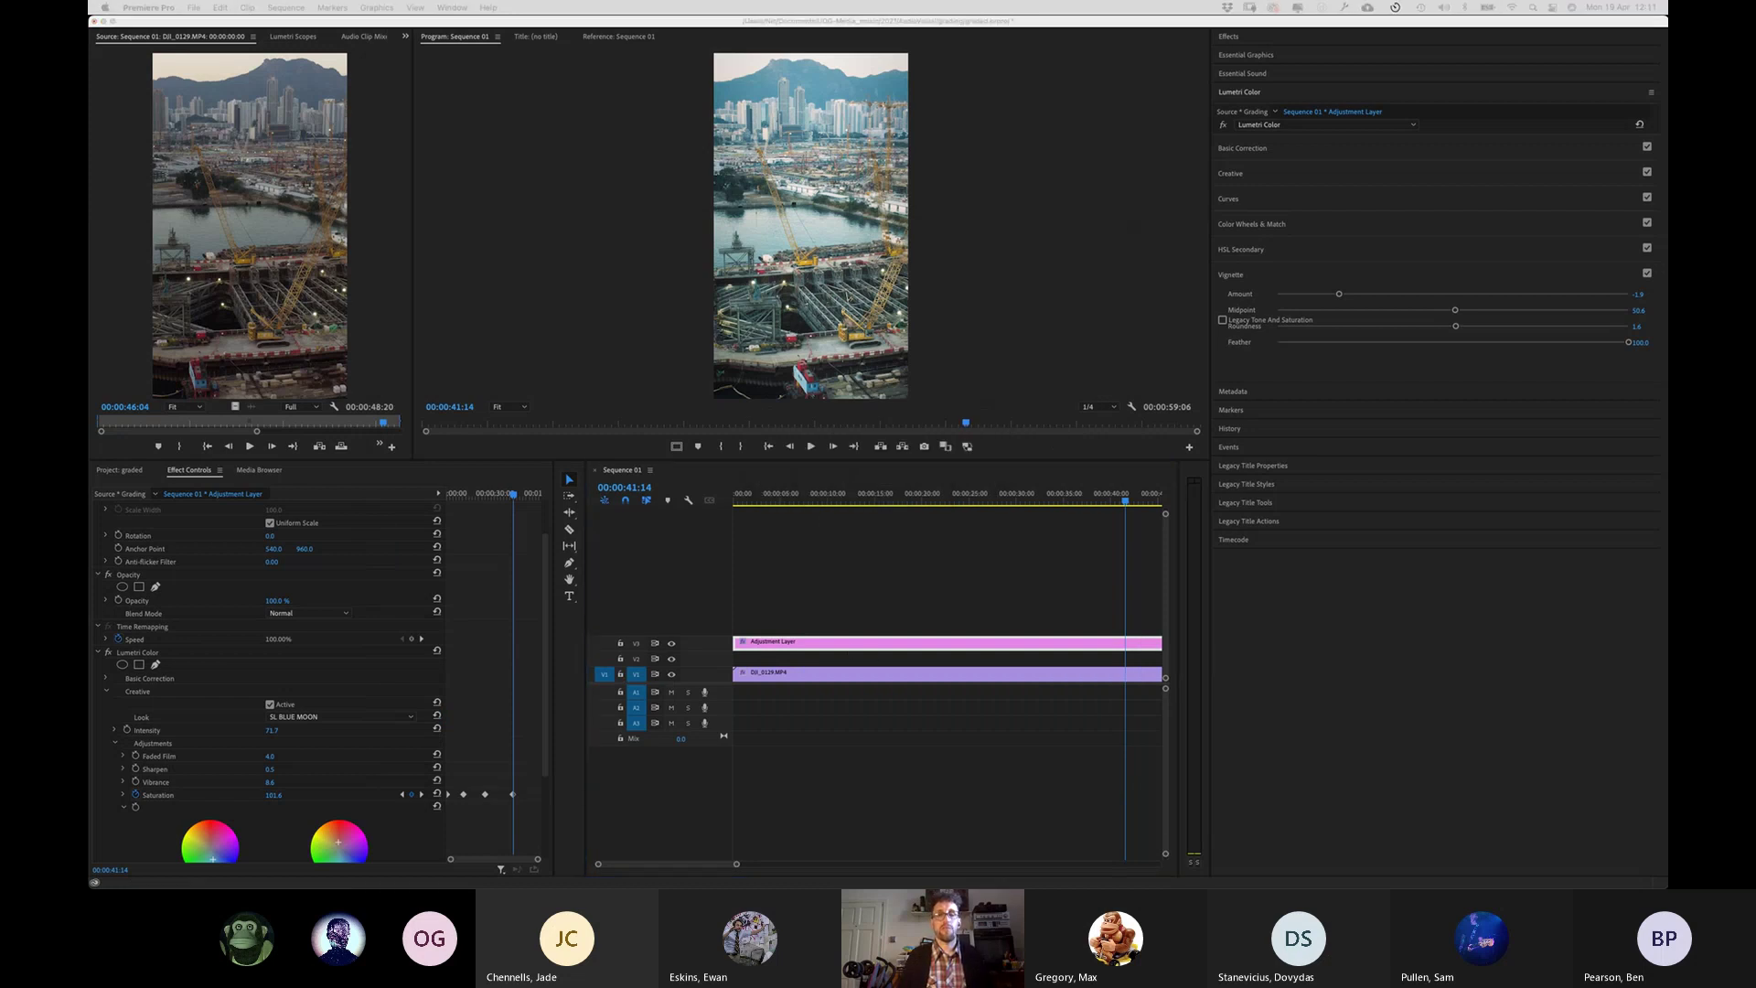